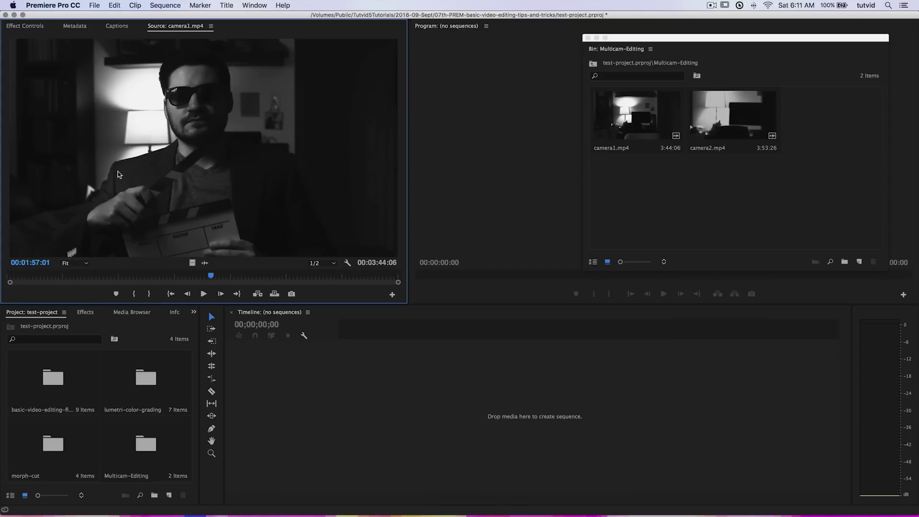
Load camera2.mp4 in the Source monitor and jump to 00:00:54:18
left_click(654, 181)
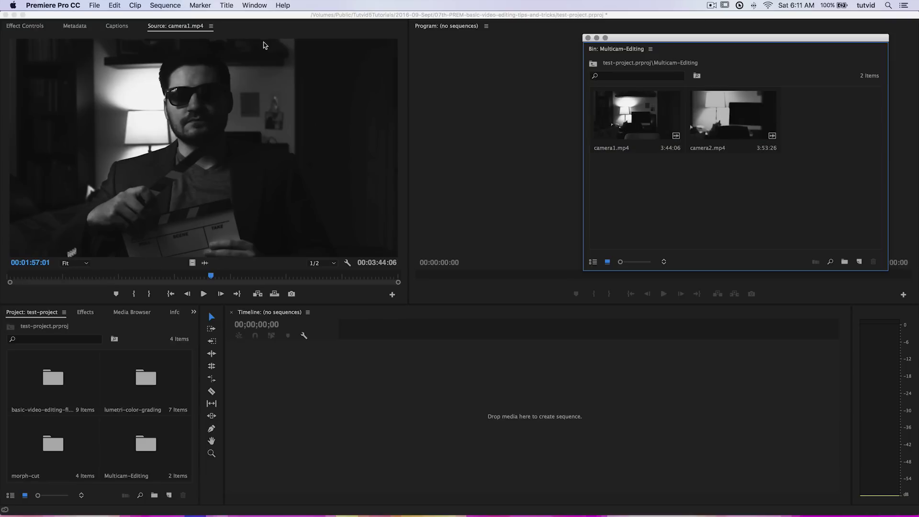
double_click(743, 123)
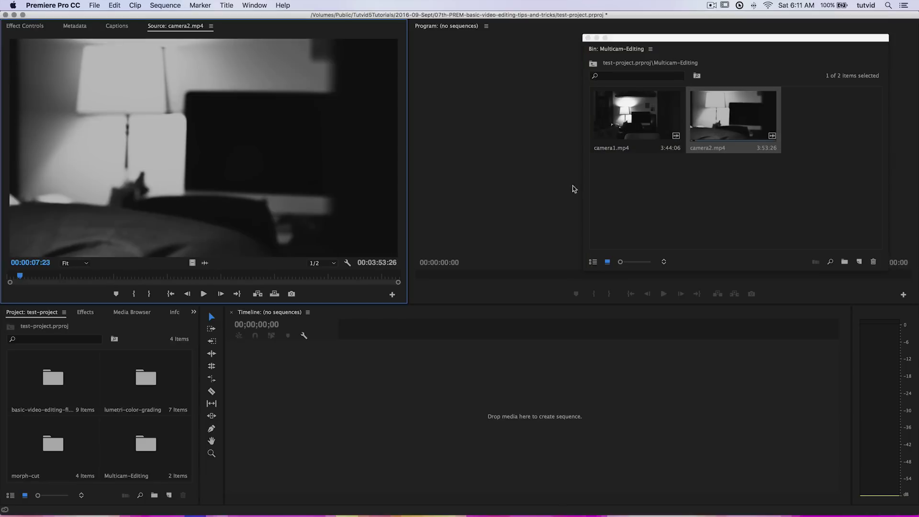
left_click(97, 276)
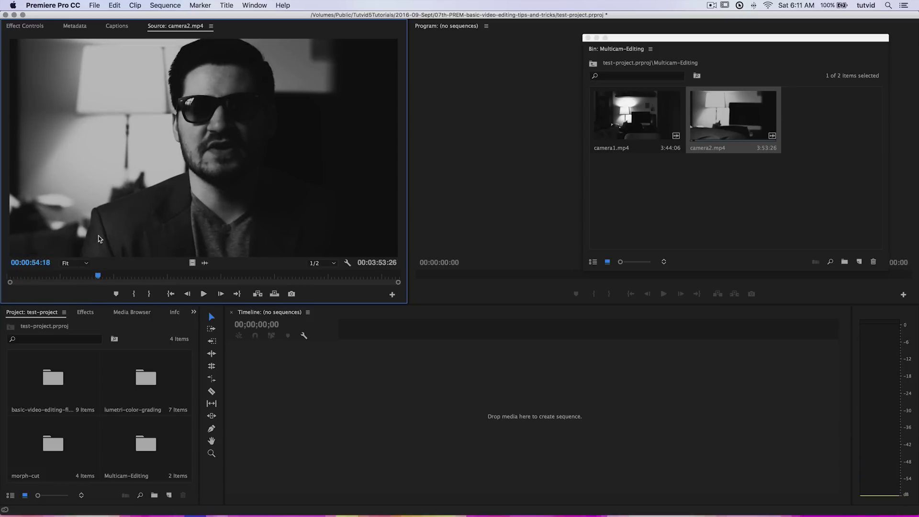
Select both camera clips and move the Multicam-Editing bin window to the left
left_click(658, 164)
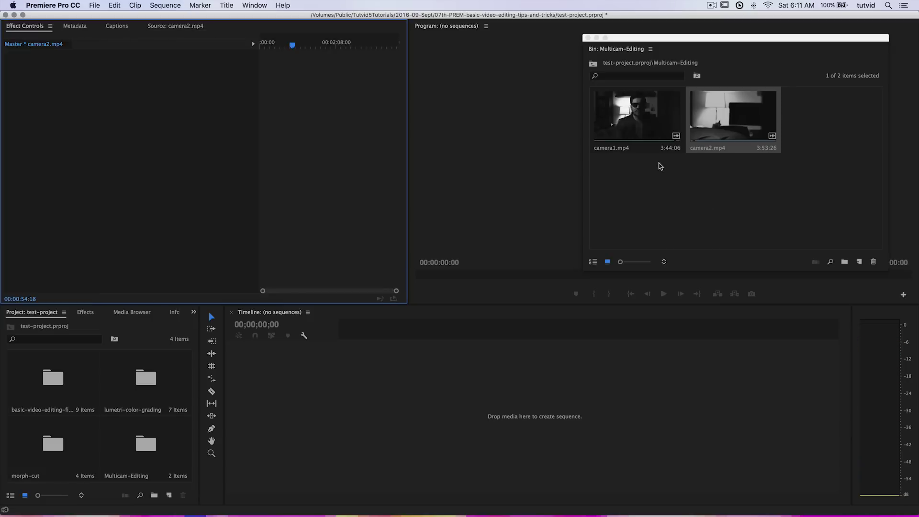
left_click_drag(624, 192, 766, 79)
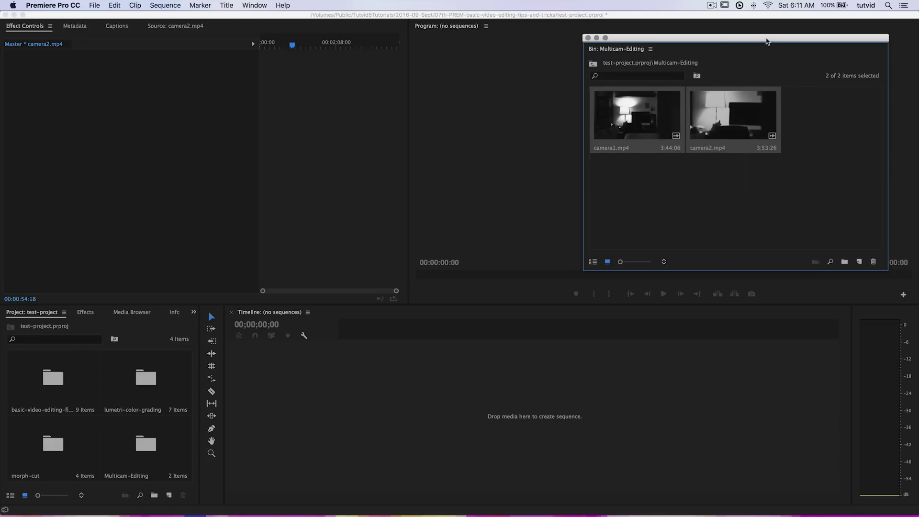
left_click_drag(766, 41, 216, 56)
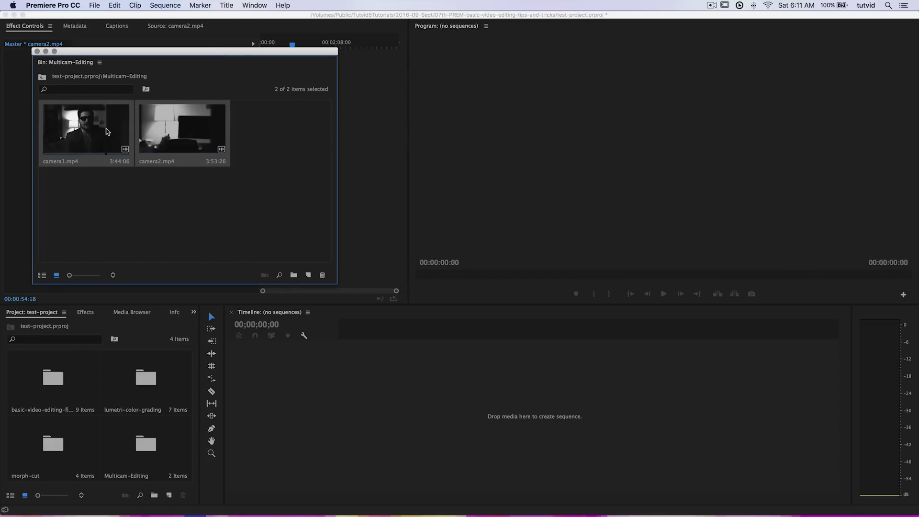
Select camera1.mp4 and camera2.mp4 and start Create Multi-Camera Source Sequence for them
left_click(165, 189)
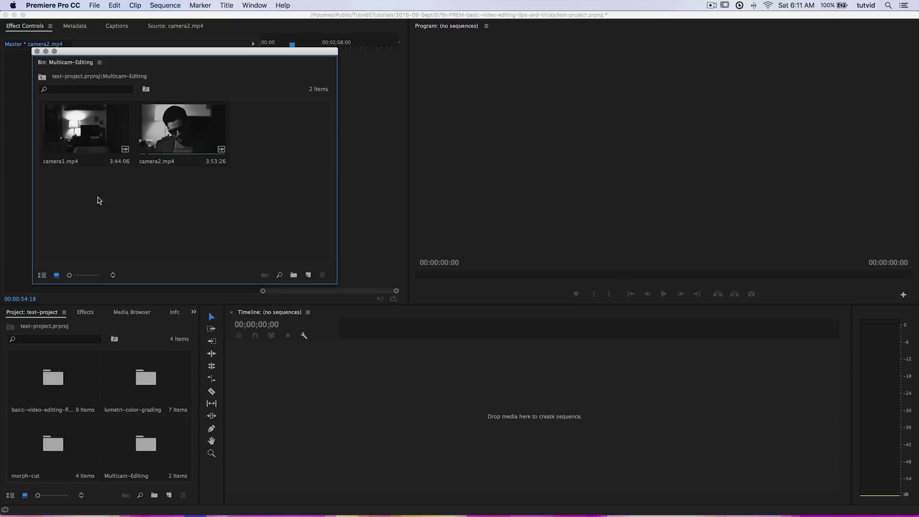
left_click_drag(66, 187, 224, 160)
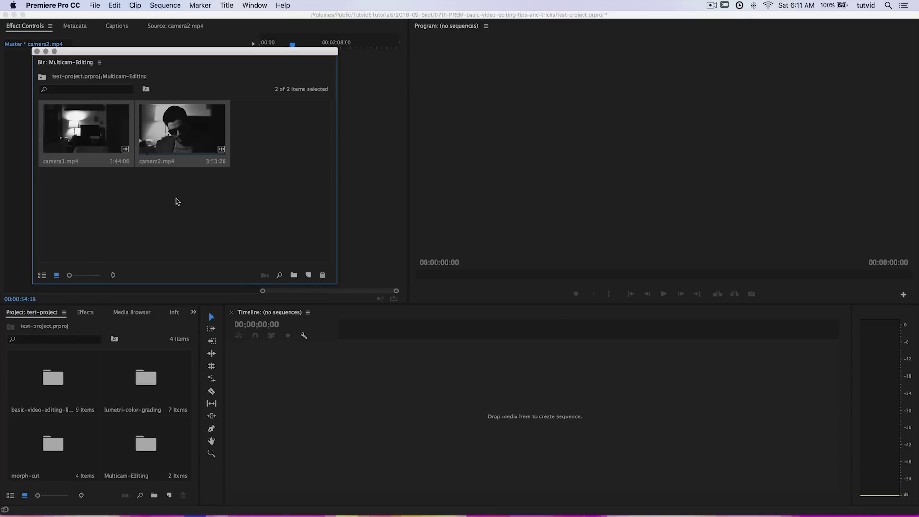
right_click(87, 119)
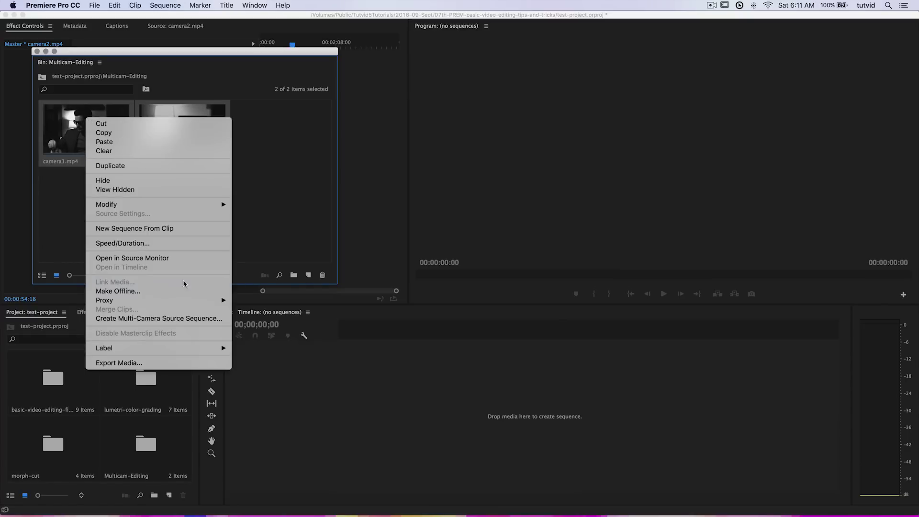
left_click(169, 319)
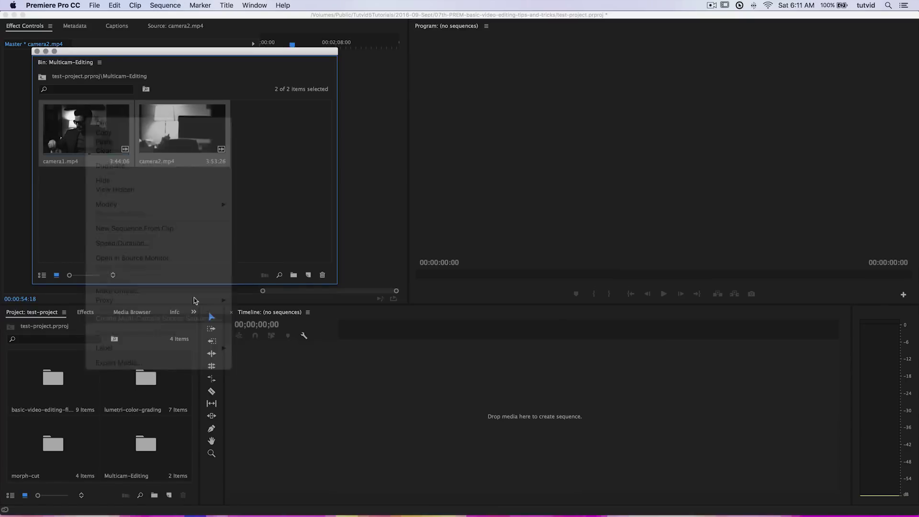
left_click_drag(457, 111, 463, 102)
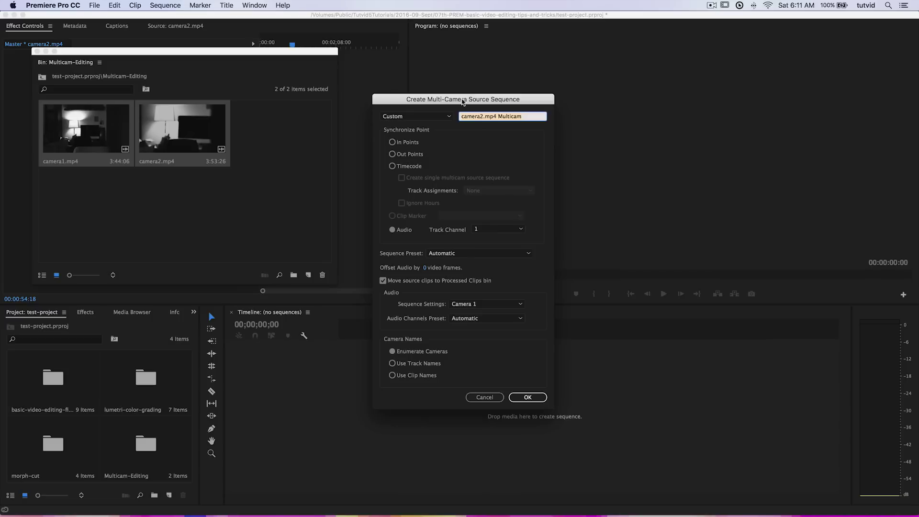
Keep the Custom naming preset and name the multicam sequence Multican-edit
left_click(439, 119)
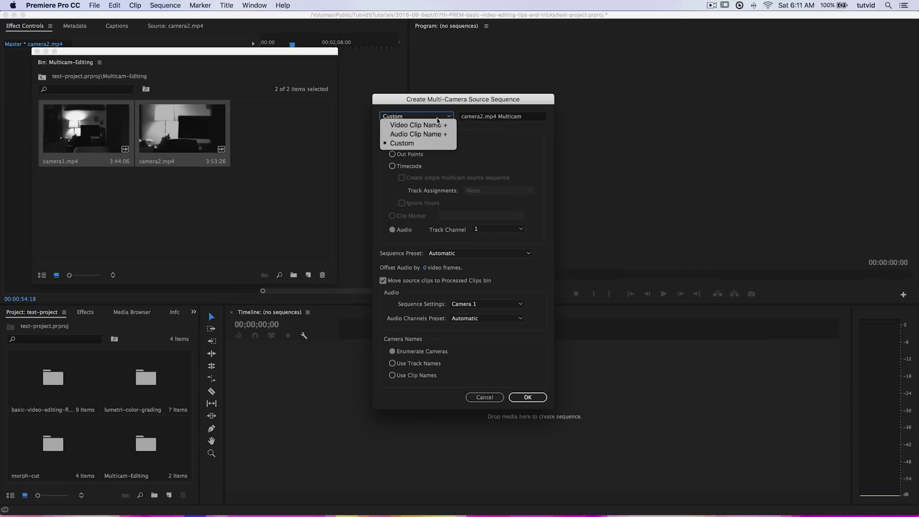
left_click(432, 143)
left_click(488, 117)
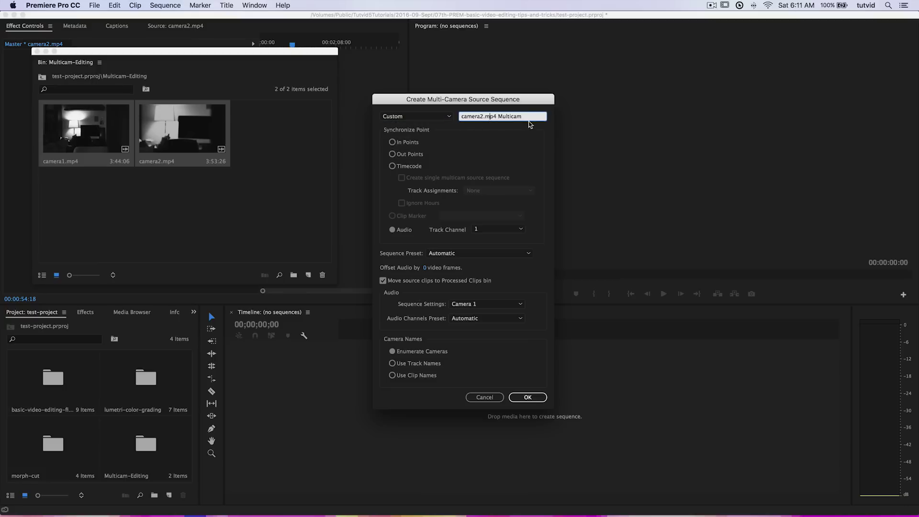
type("Multican-edit")
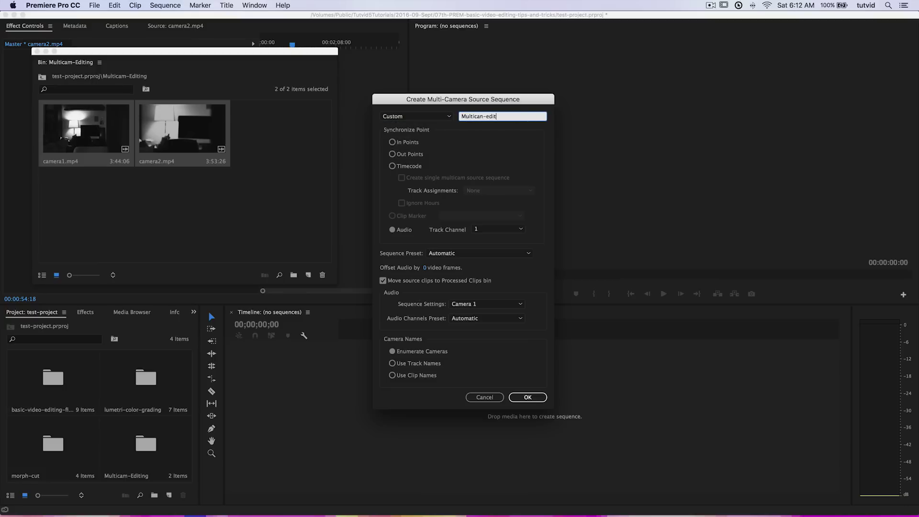
left_click(456, 139)
left_click_drag(449, 99, 453, 95)
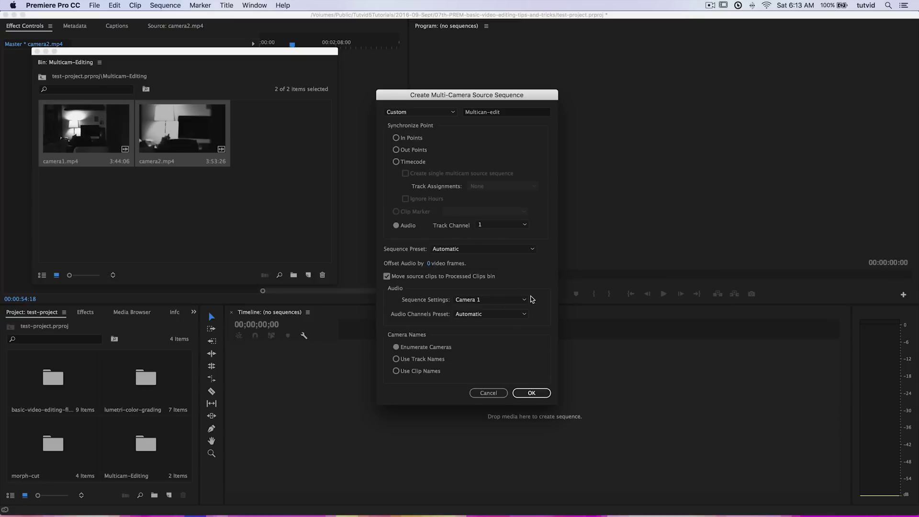
left_click(488, 301)
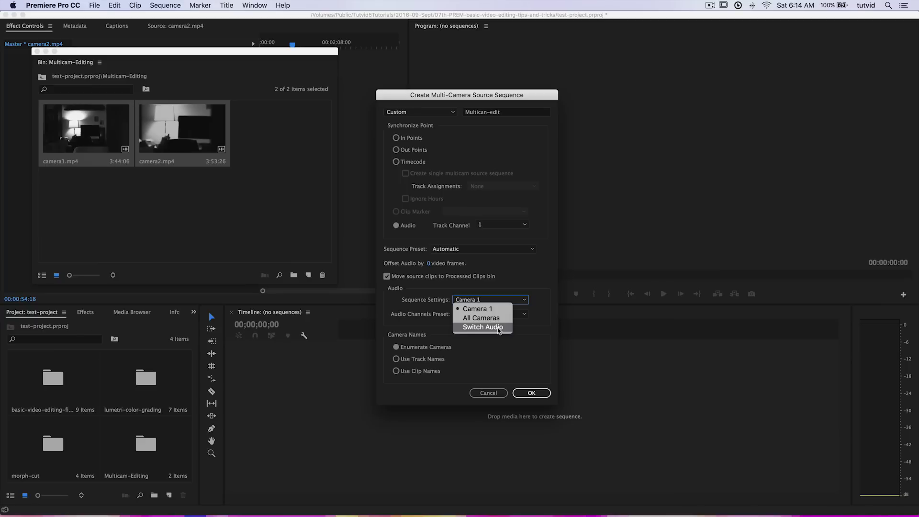
Keep Camera 1 as the audio source and create the audio-synced Multican-edit sequence
left_click(487, 309)
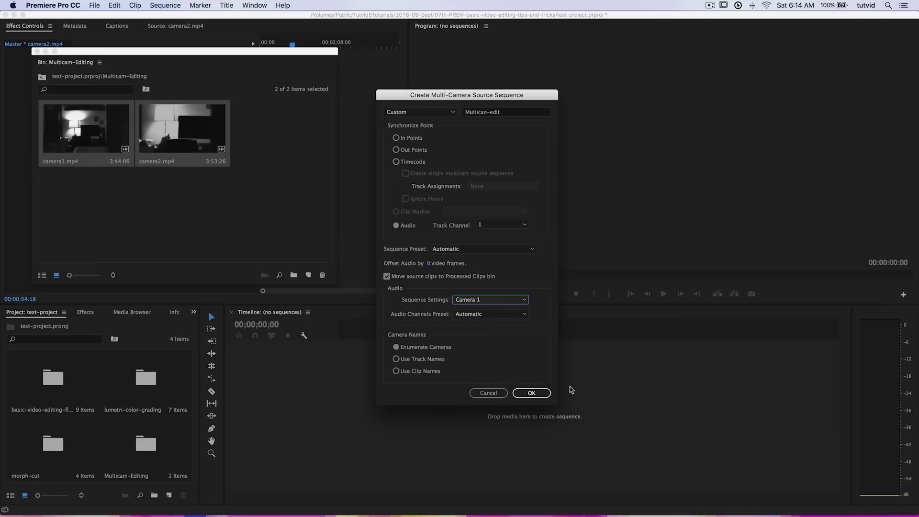
left_click(532, 392)
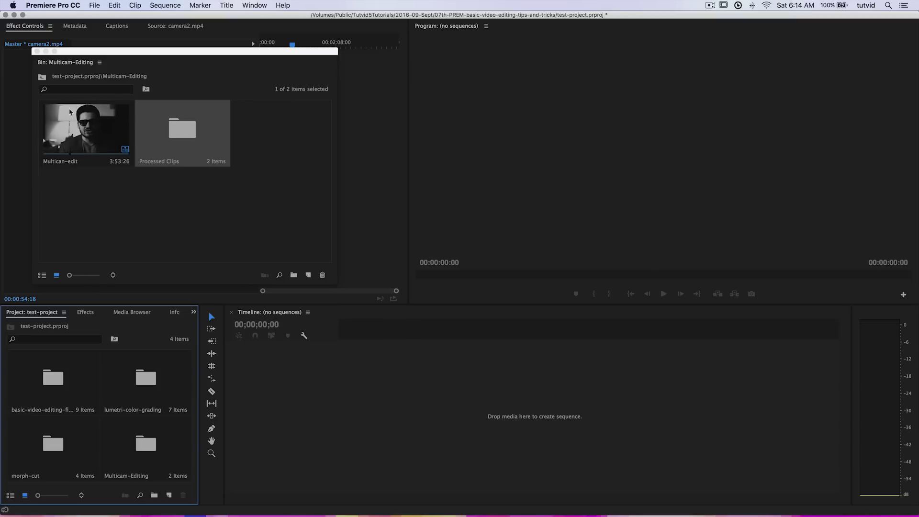
Select Multican-edit and check that camera1.mp4 and camera2.mp4 sit in Processed Clips
left_click(89, 128)
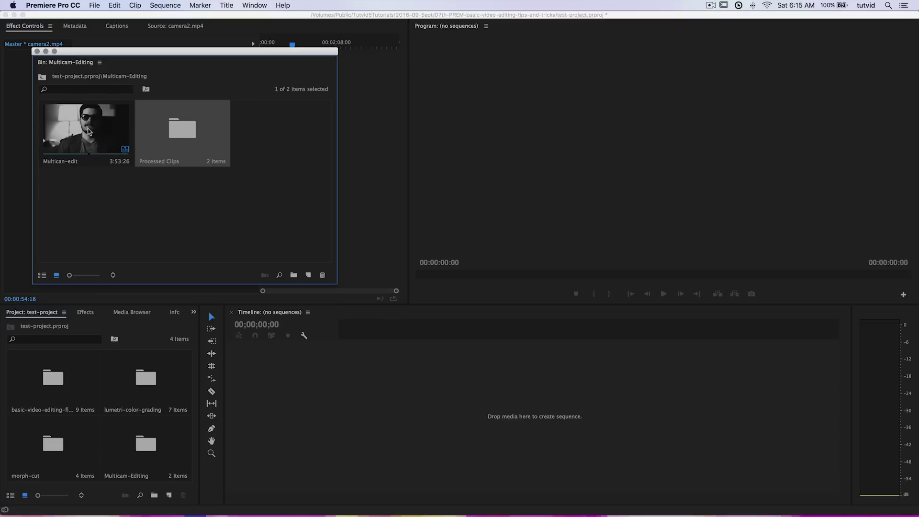
left_click(88, 120)
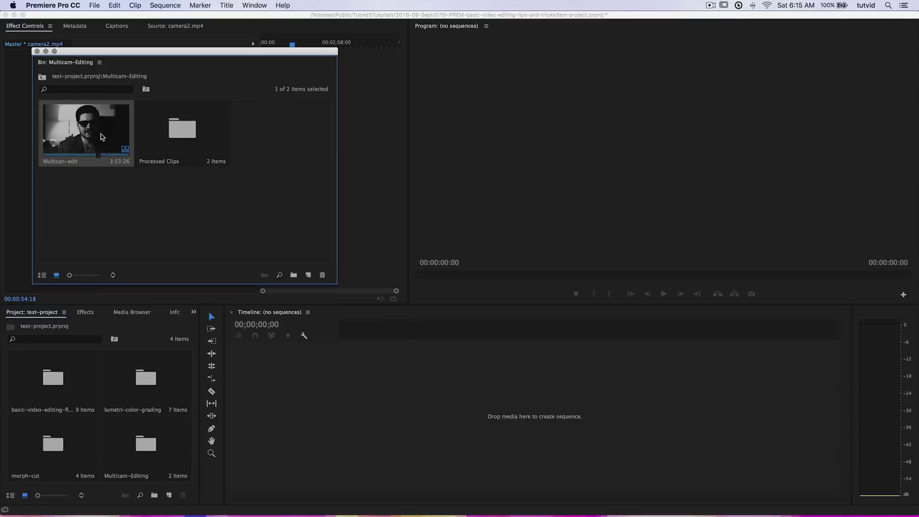
double_click(218, 140)
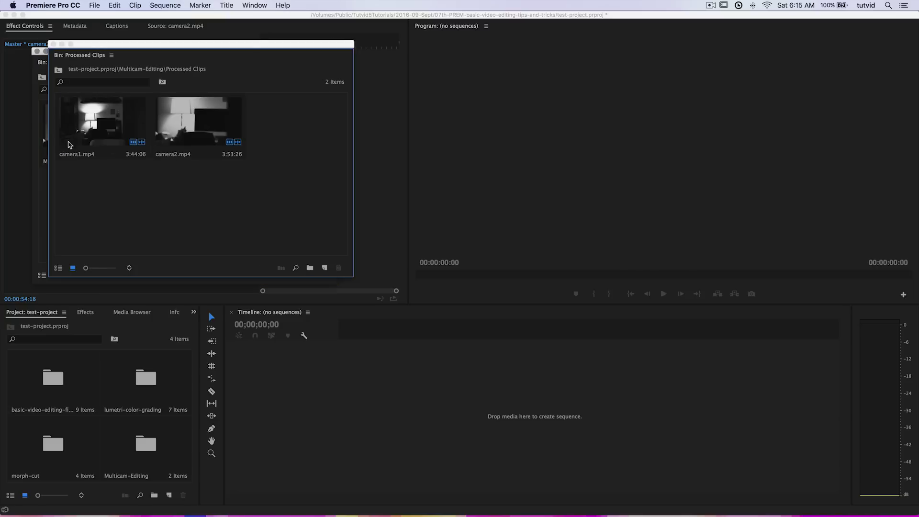
left_click(53, 44)
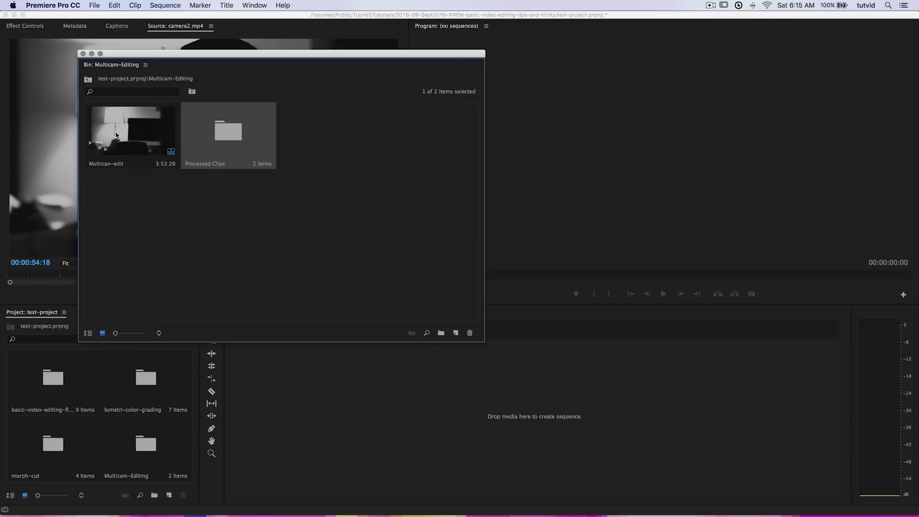
right_click(121, 127)
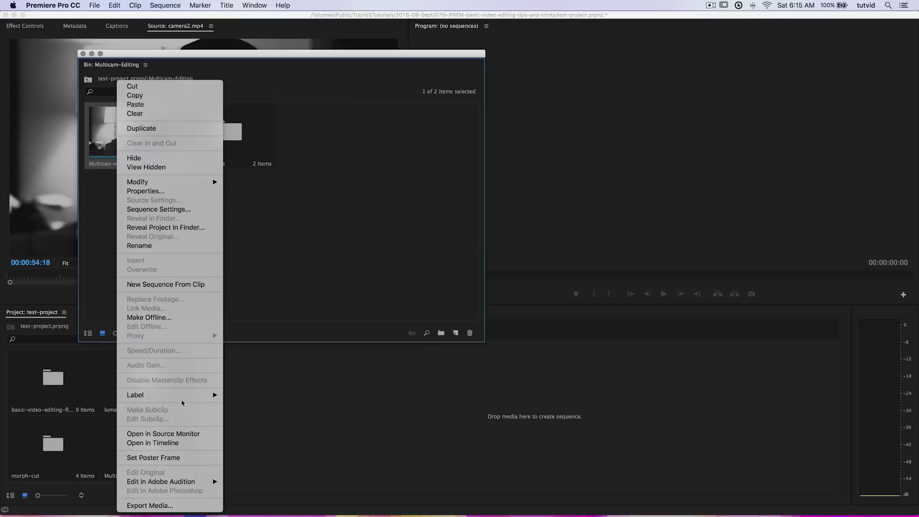
Create a new sequence from the Multican-edit clip and close the floating bin
left_click(180, 285)
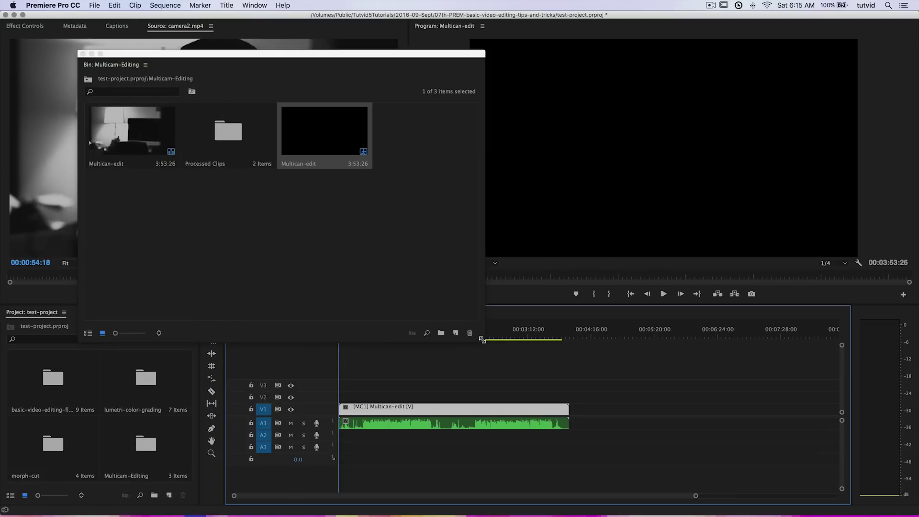
left_click_drag(482, 340, 396, 230)
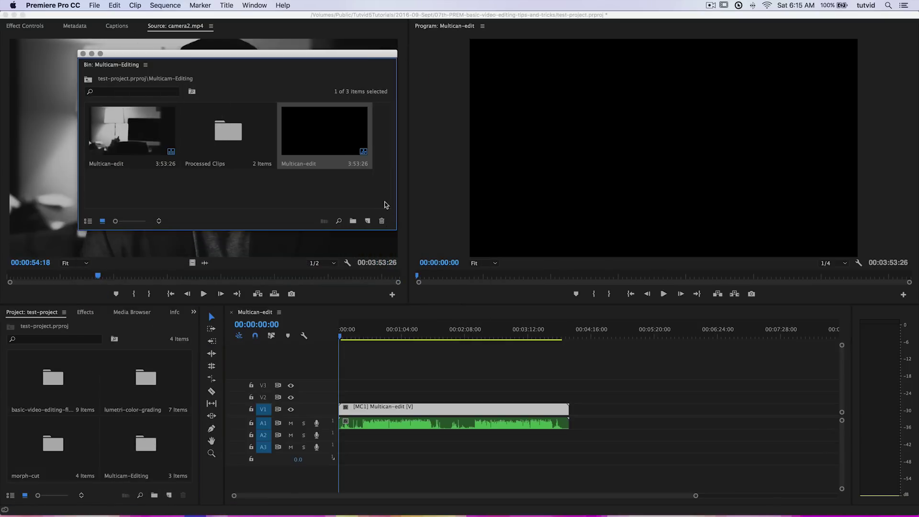
left_click(83, 54)
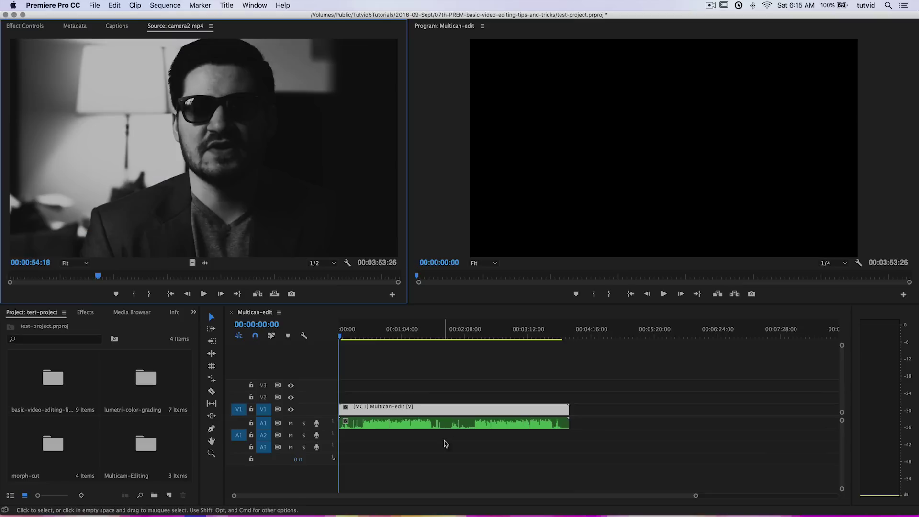
Enlarge the V1 and A1 tracks, play and scrub the sequence, and show Effect Controls
double_click(304, 412)
double_click(305, 421)
left_click(350, 338)
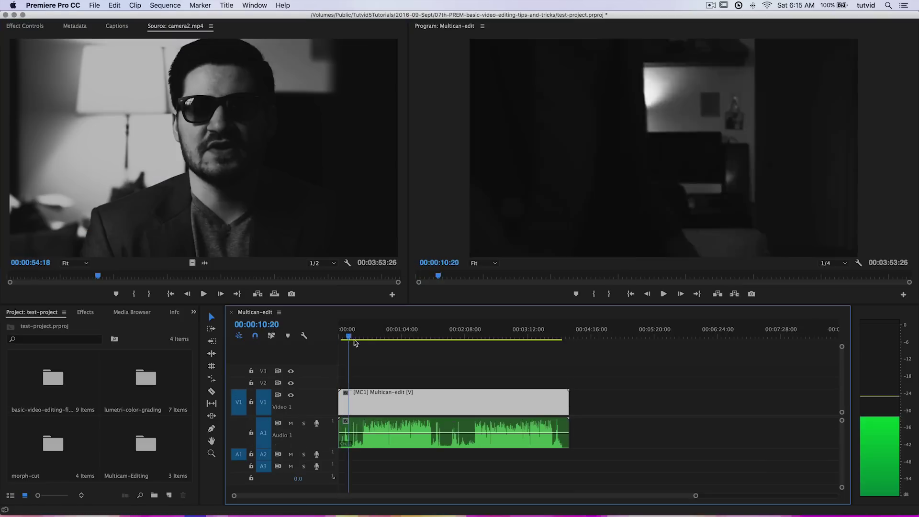
key("space")
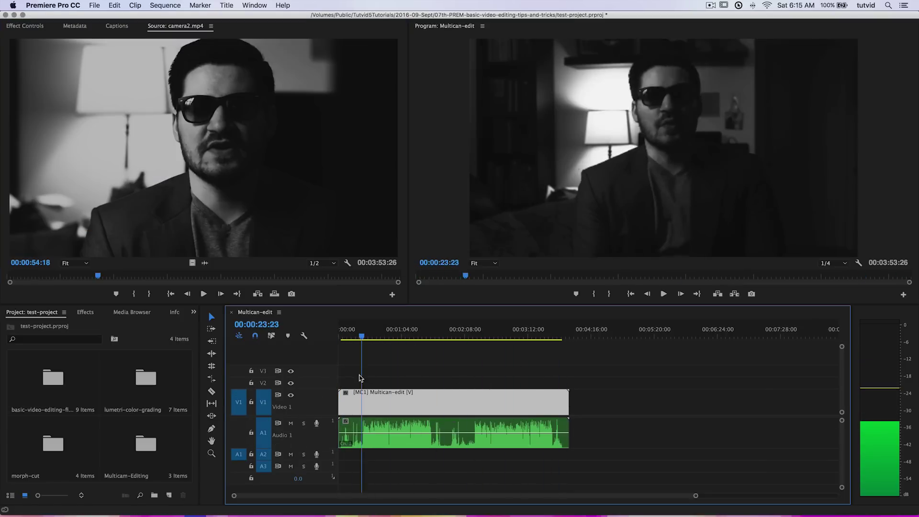
left_click_drag(361, 379, 403, 386)
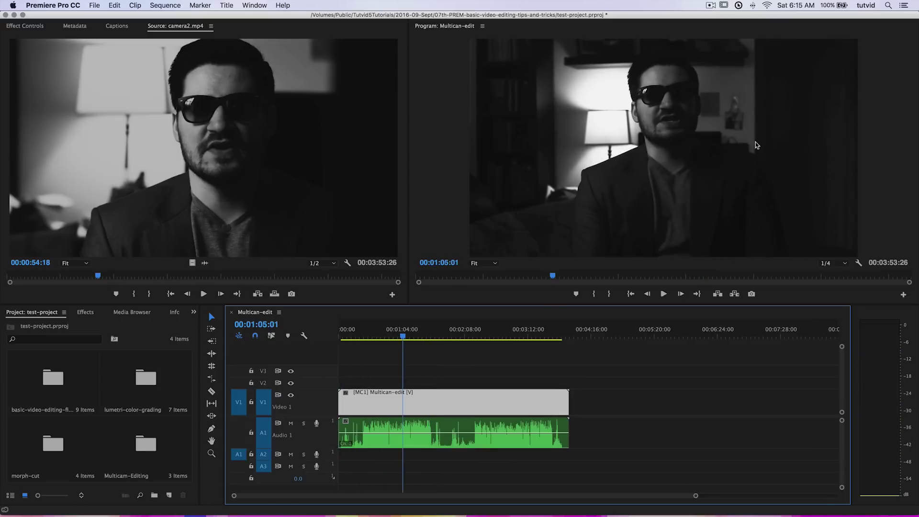
left_click(30, 26)
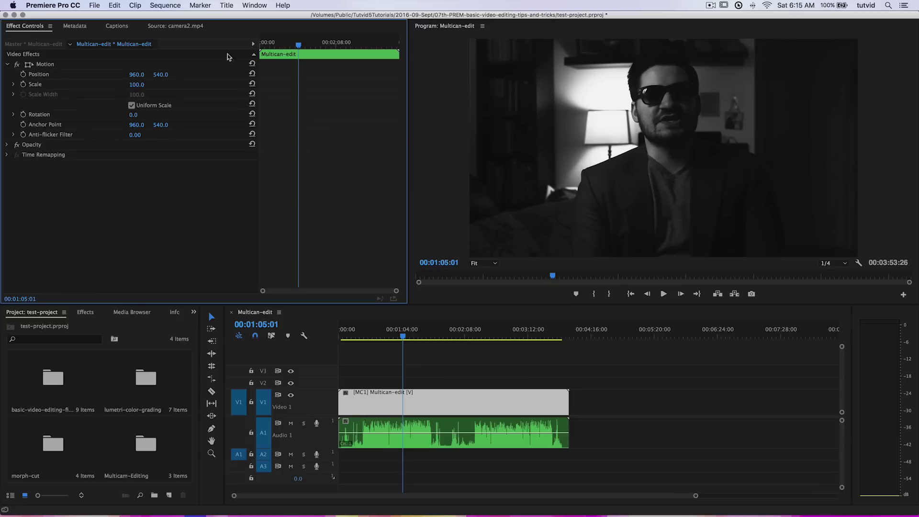
left_click(410, 348)
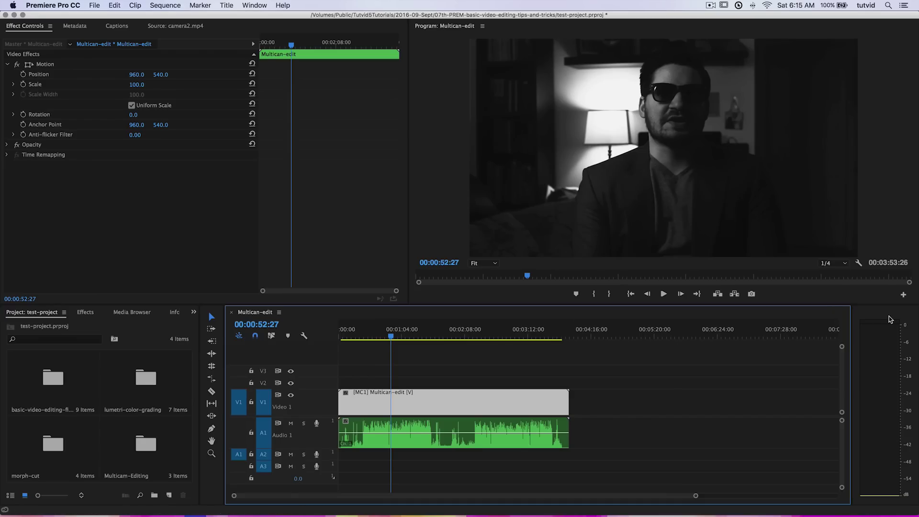
Add Toggle Multi-Camera View to the Program monitor controls and switch it on
left_click(903, 295)
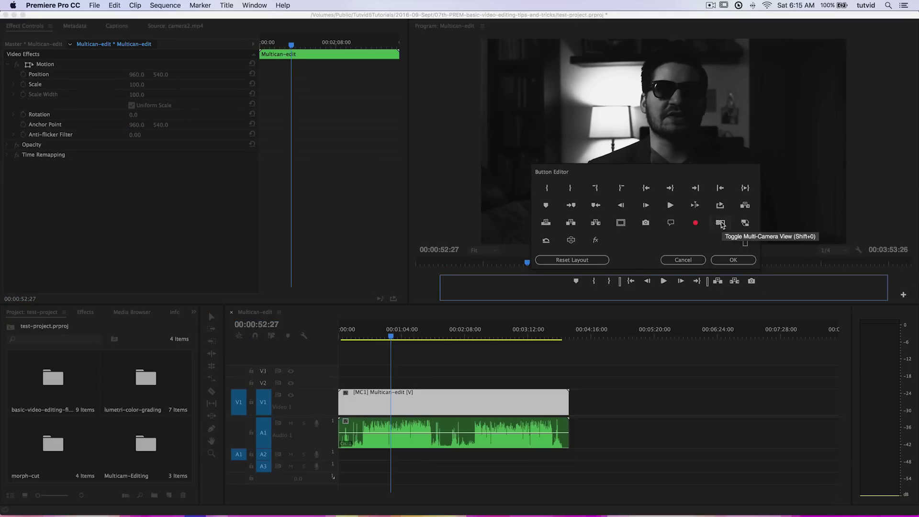
left_click_drag(721, 225, 769, 284)
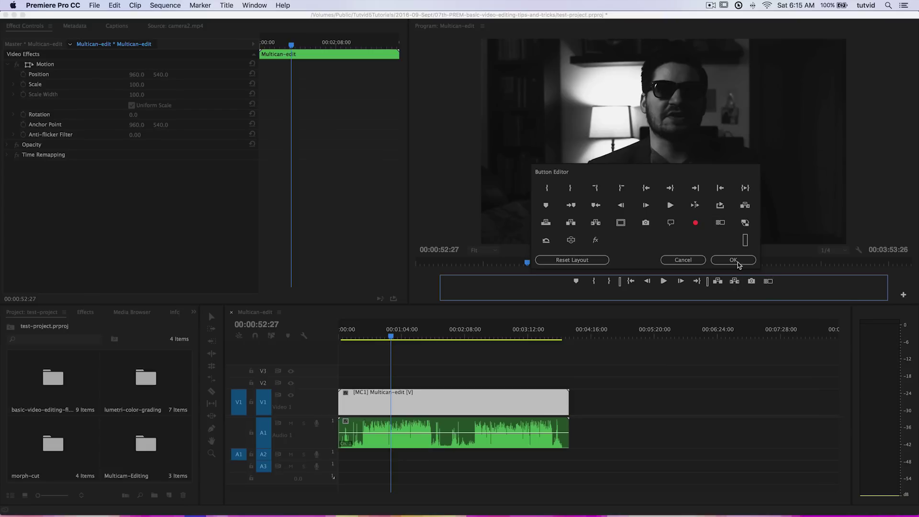
left_click(733, 259)
left_click(768, 295)
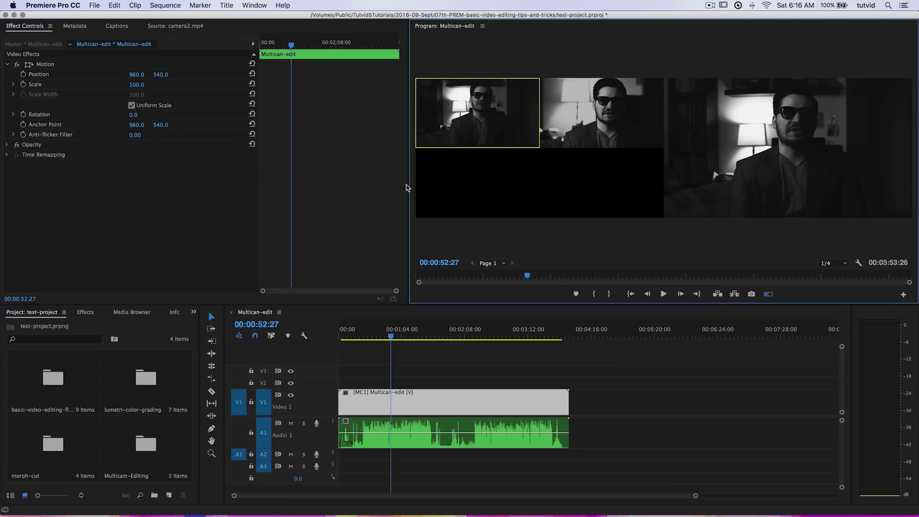
left_click_drag(408, 183, 253, 181)
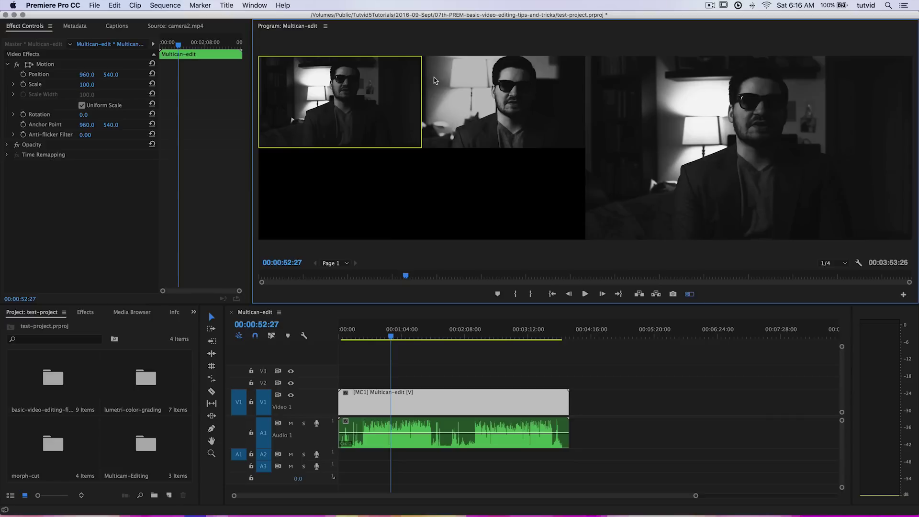
Trim the V1/A1 multicam clip from 00:02:17:09 and move it to the start, running 00:01:22:00
left_click_drag(391, 337, 473, 353)
left_click(456, 362)
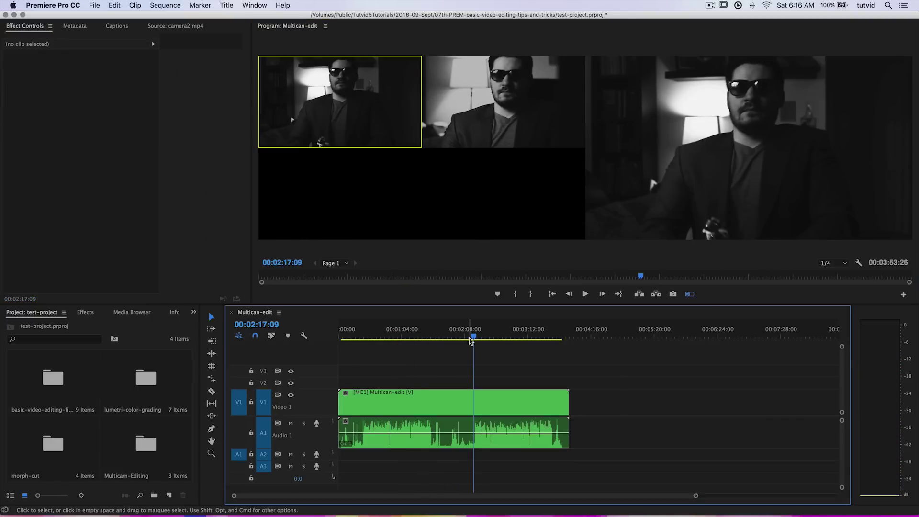
left_click(450, 402)
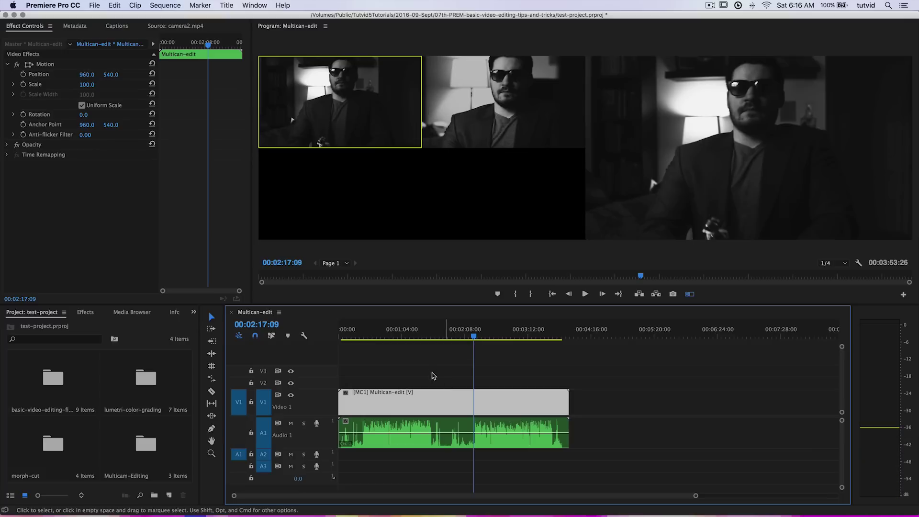
left_click_drag(436, 362, 383, 467)
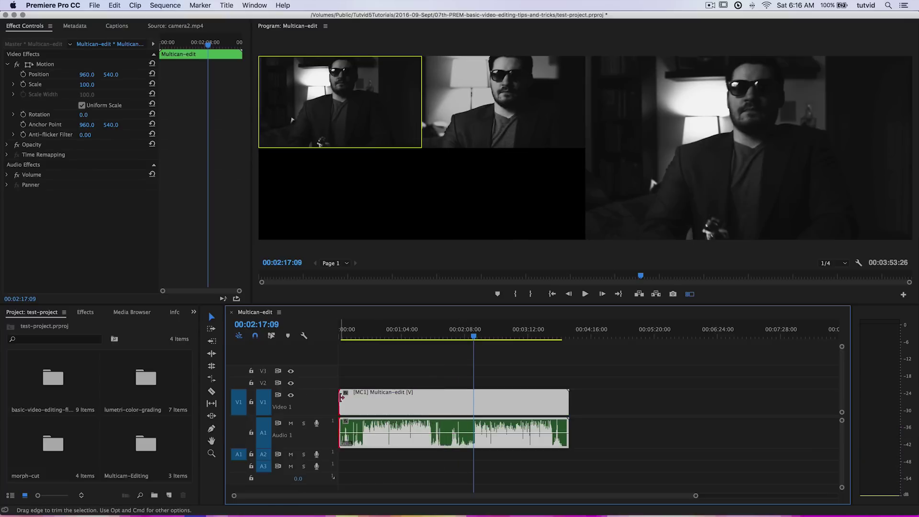
left_click_drag(342, 397, 474, 397)
left_click_drag(569, 400, 377, 390)
key("Home")
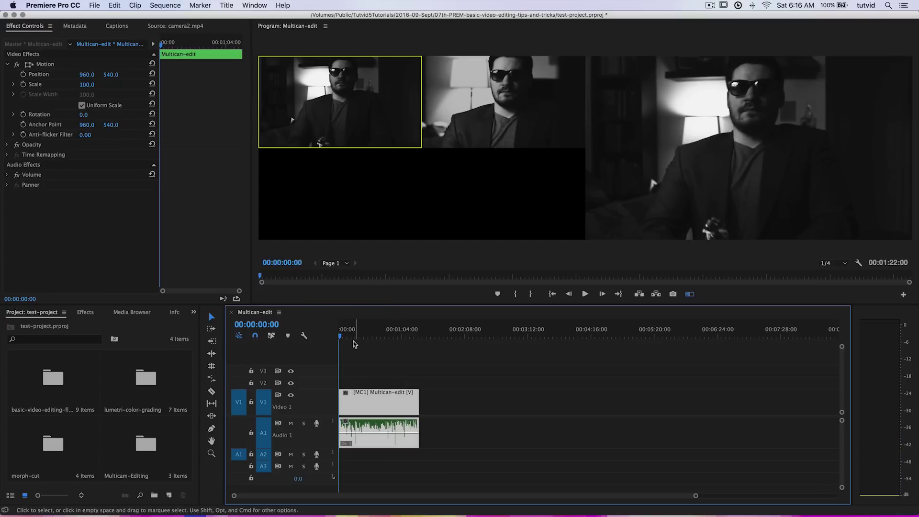
Play the sequence and cut live to camera 2, then back to camera 1, through 00:00:21:24
left_click(358, 375)
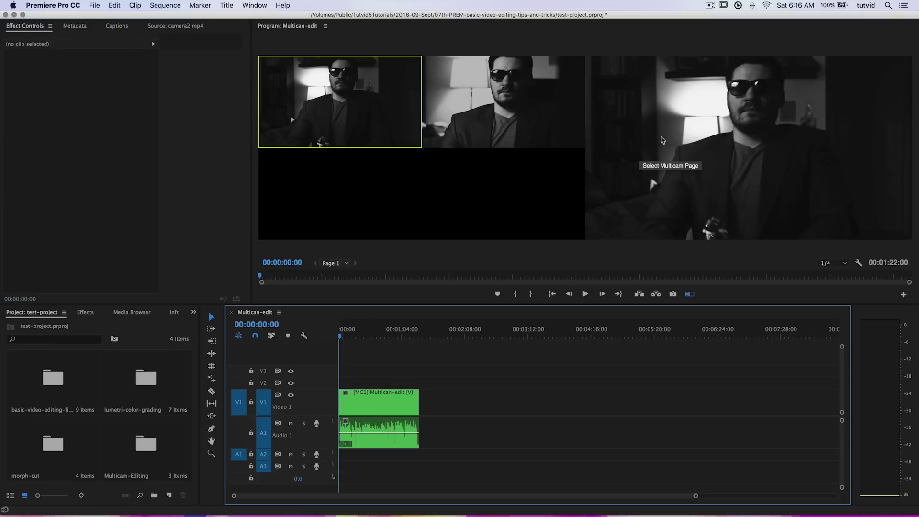
key("space")
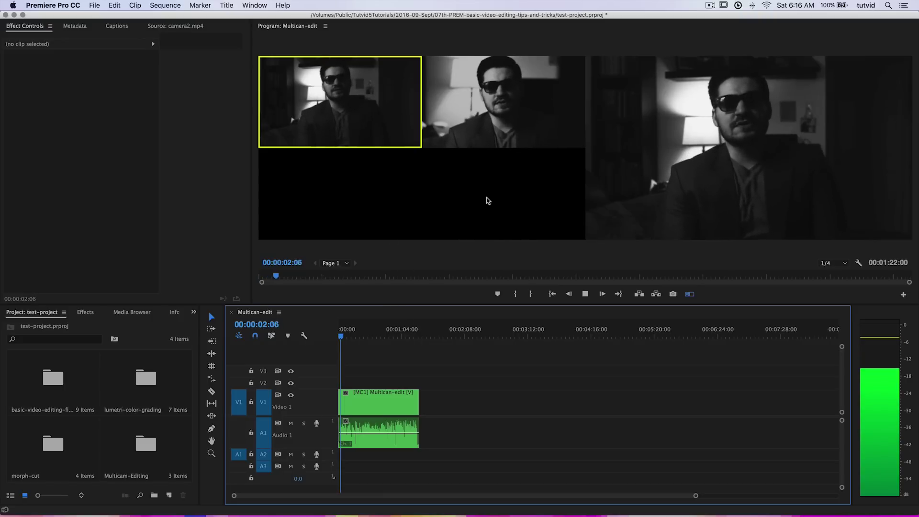
left_click(513, 102)
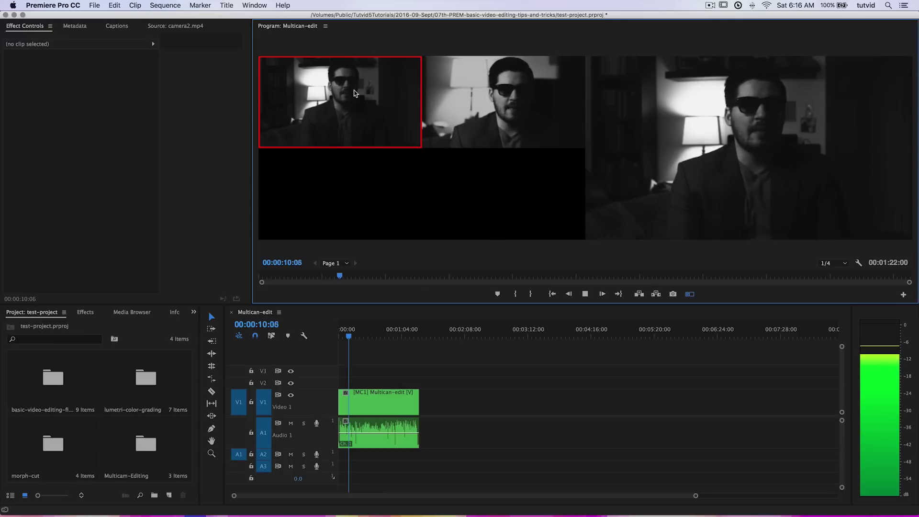
left_click(507, 100)
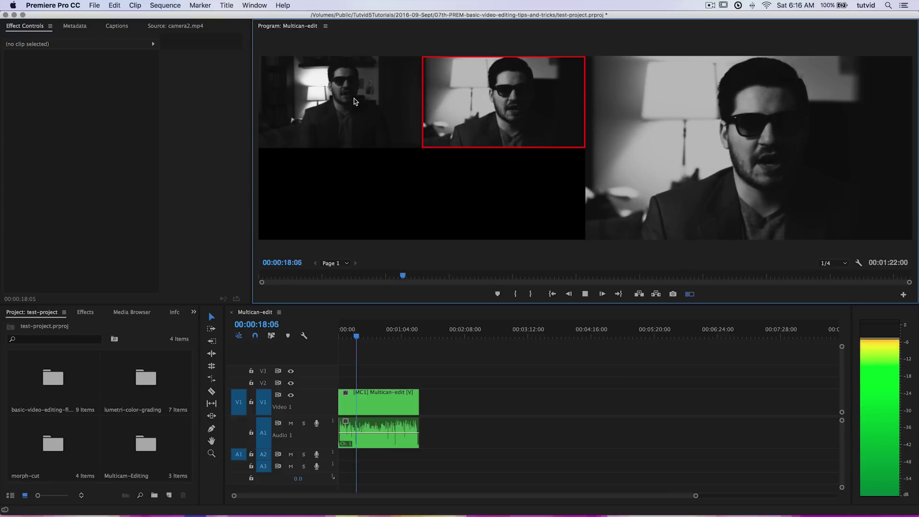
left_click(355, 101)
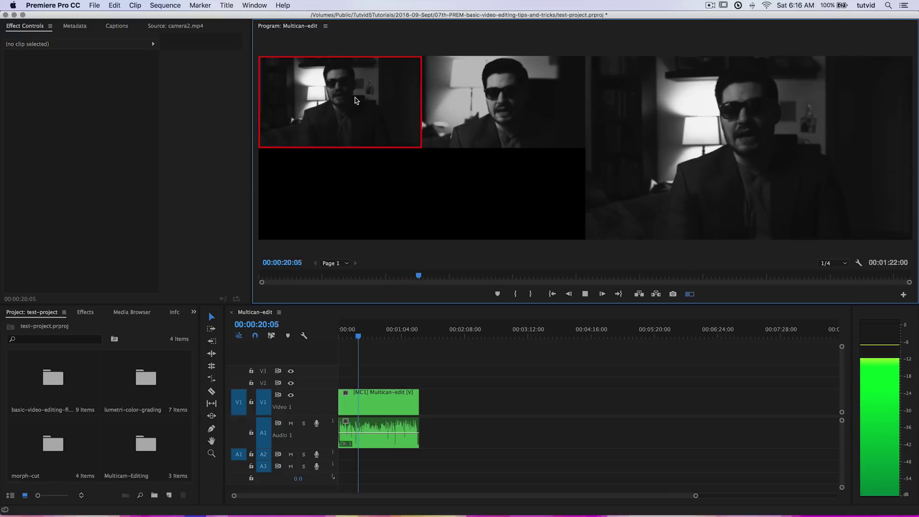
key("space")
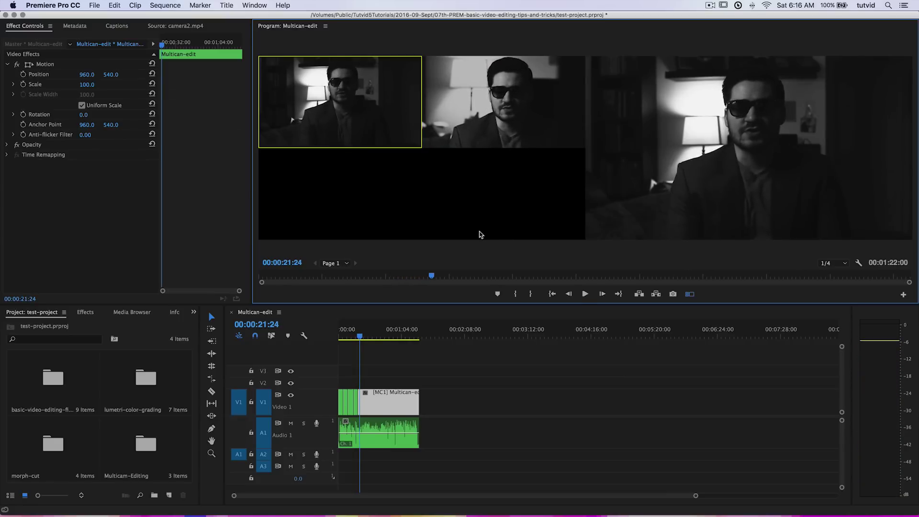
Zoom the timeline in on the [MC1]/[MC2] cuts and replay the opening ten seconds
key("equal")
key("equal")
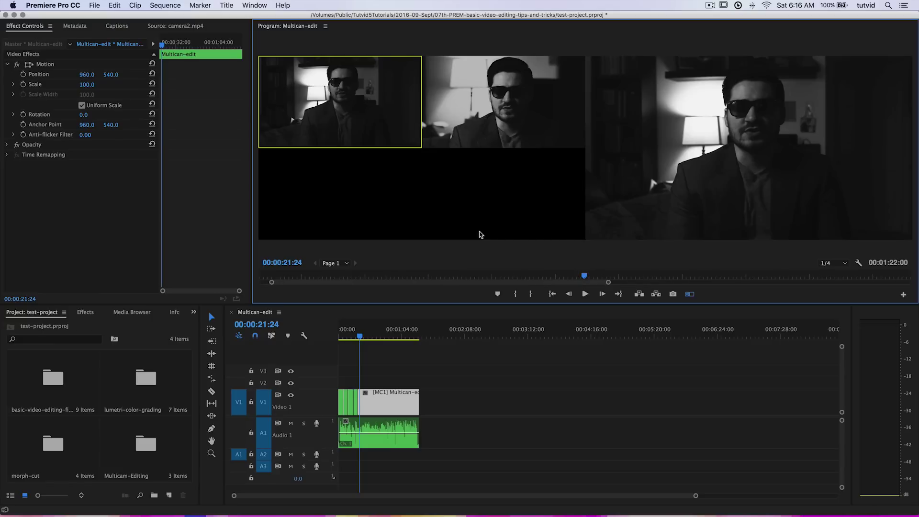
left_click(254, 315)
key("equal")
key("equal")
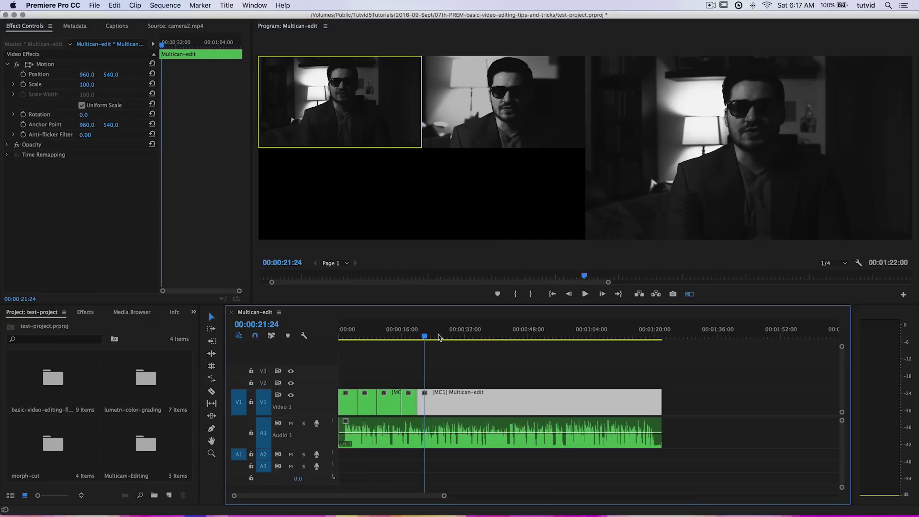
left_click_drag(368, 338, 349, 340)
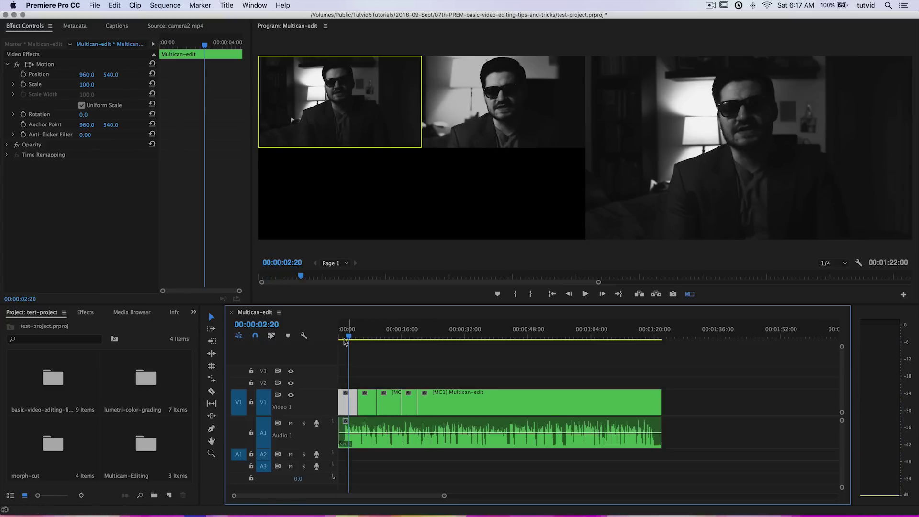
key("space")
key("Home")
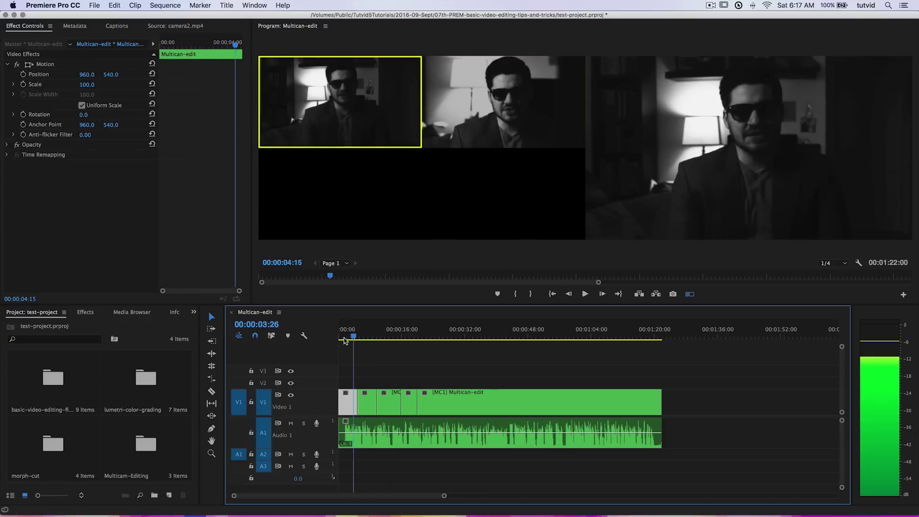
left_click_drag(347, 339, 434, 362)
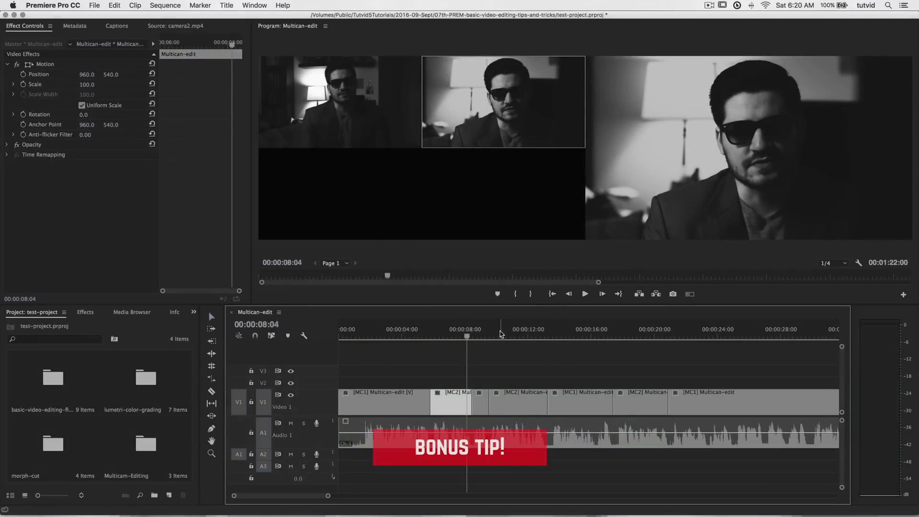
Move the playhead to 00:00:11:12, zoom the timeline out, and preview playback
left_click(519, 334)
key("minus")
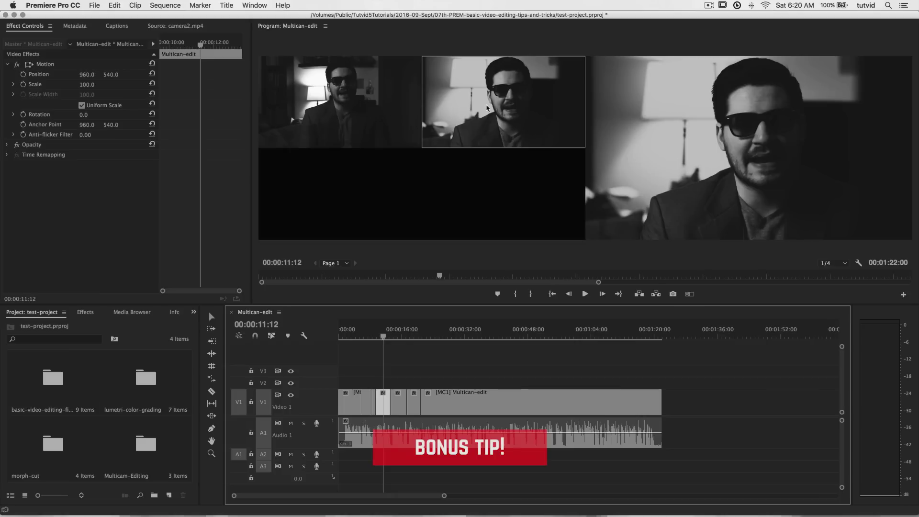
key("space")
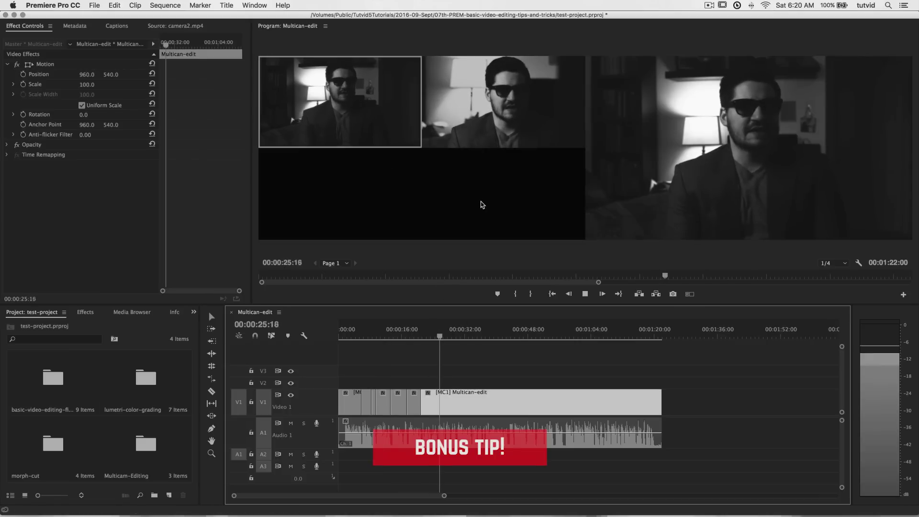
key("space")
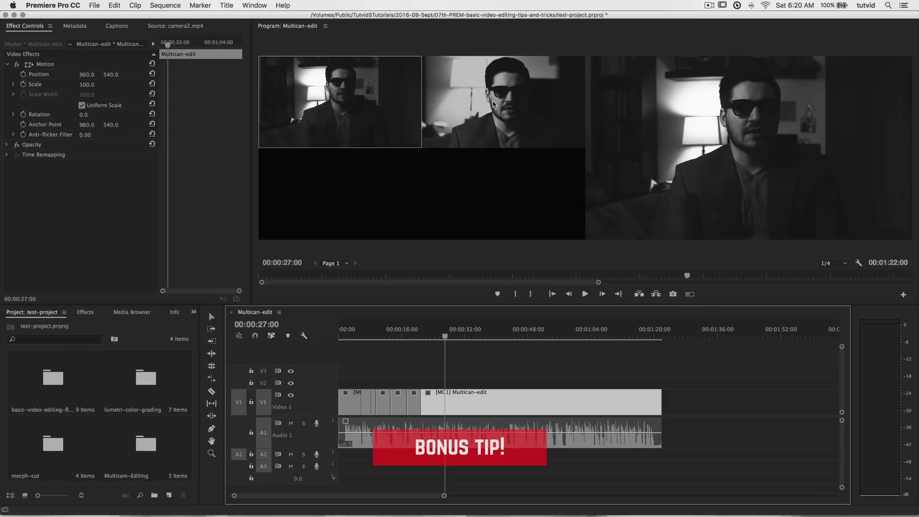
During playback, cut live to camera 2 and then back to camera 1
key("space")
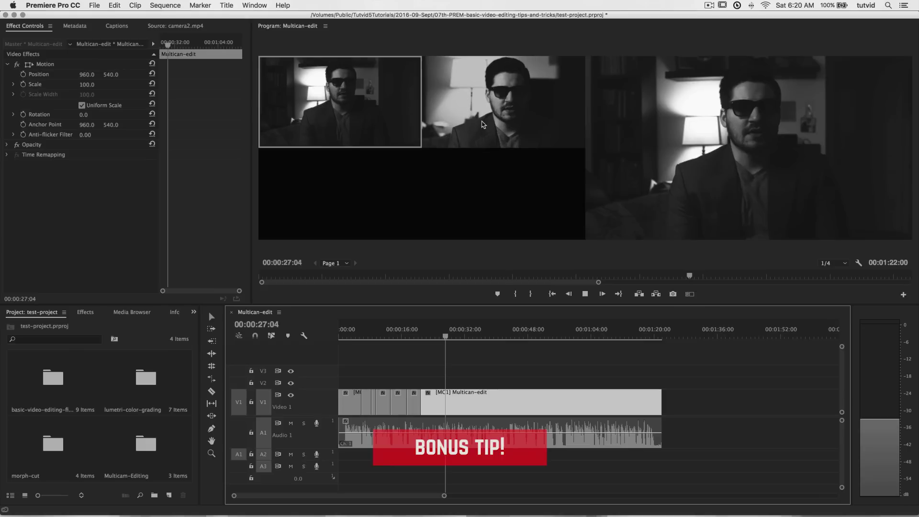
left_click(517, 143)
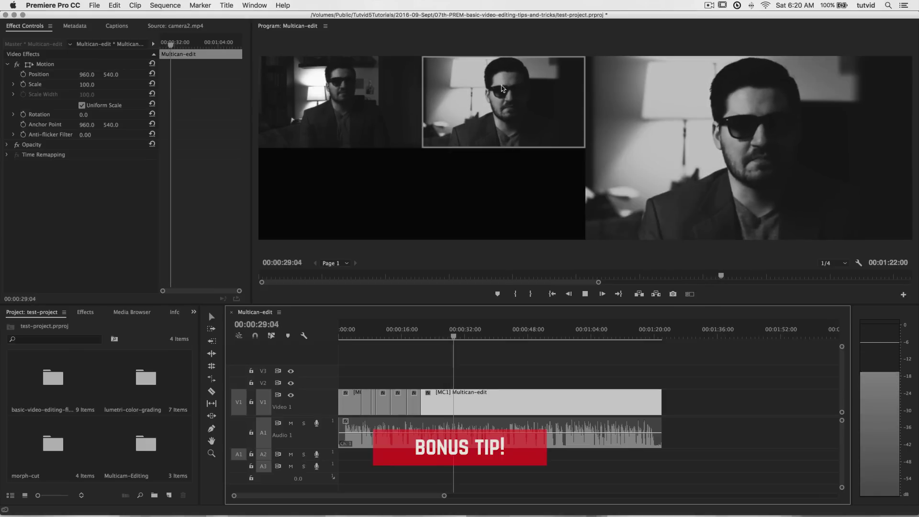
left_click(419, 135)
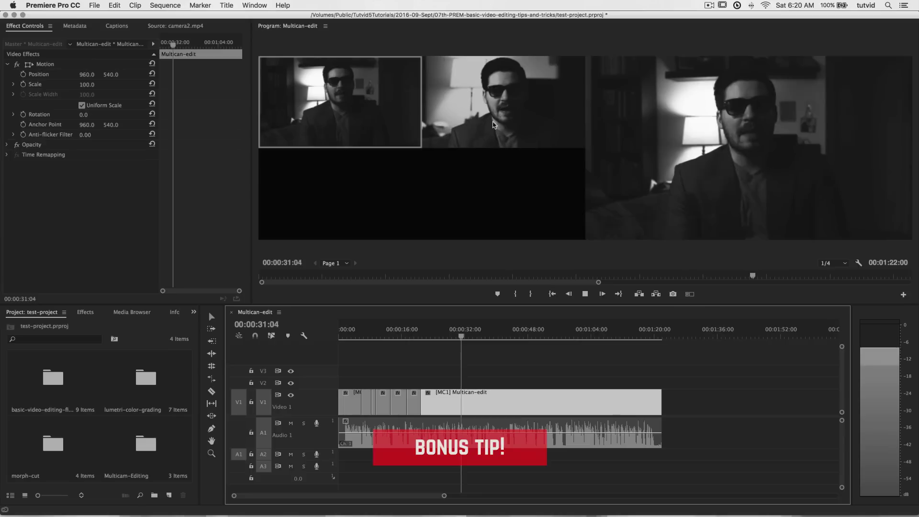
key("space")
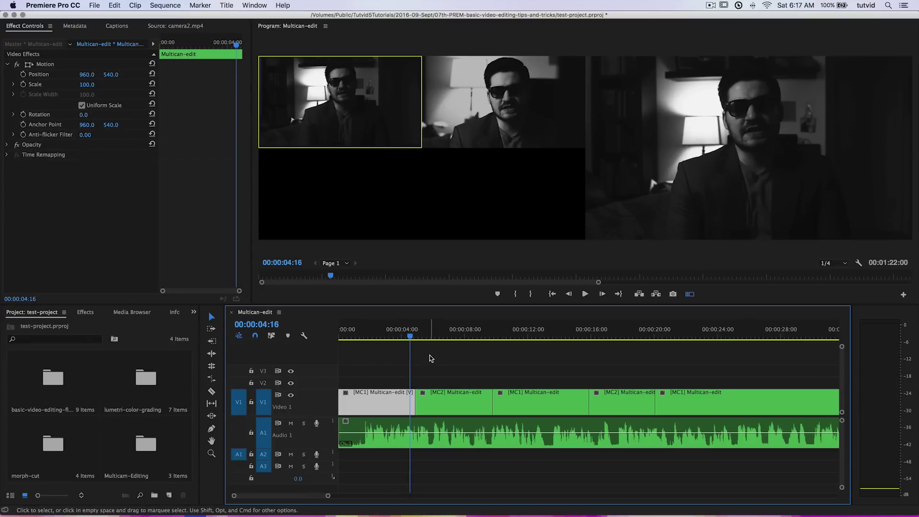
key("space")
key("space")
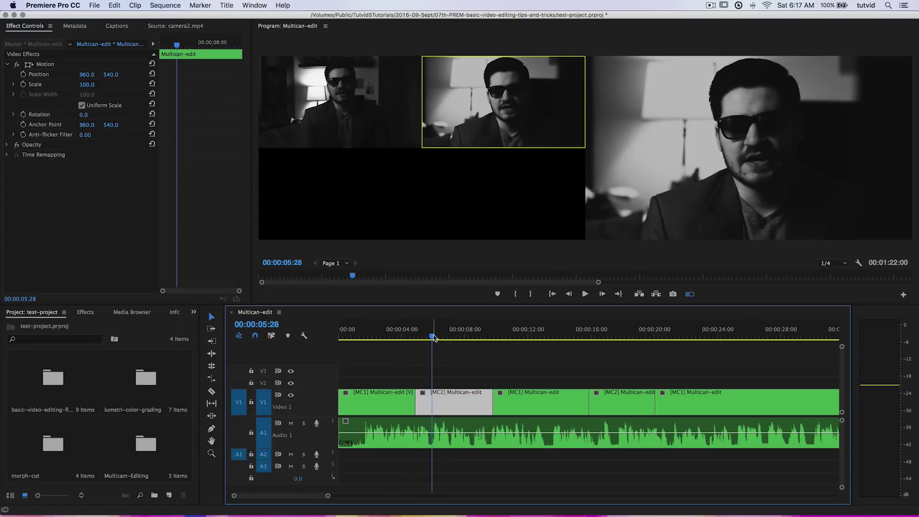
Roll the camera 1 to camera 2 cut to the playhead at 00:00:05:25
left_click_drag(433, 337, 430, 337)
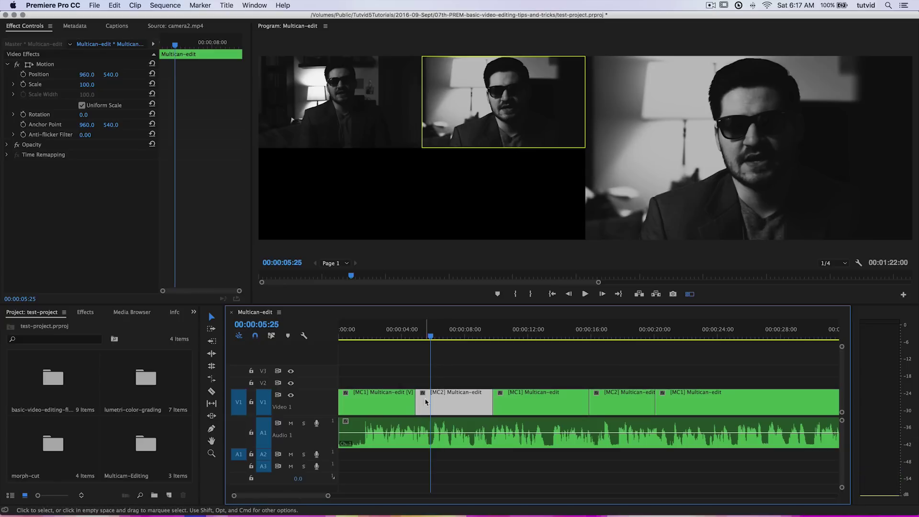
left_click(212, 367)
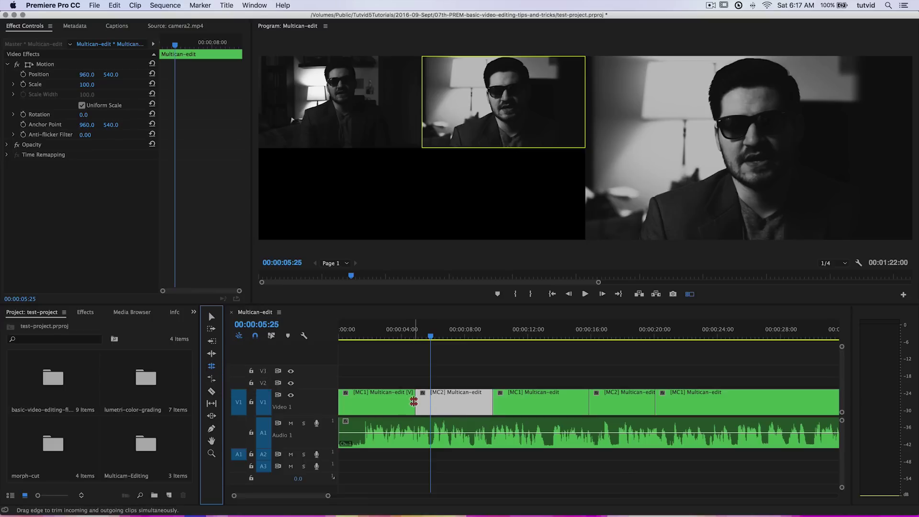
left_click_drag(411, 401, 430, 402)
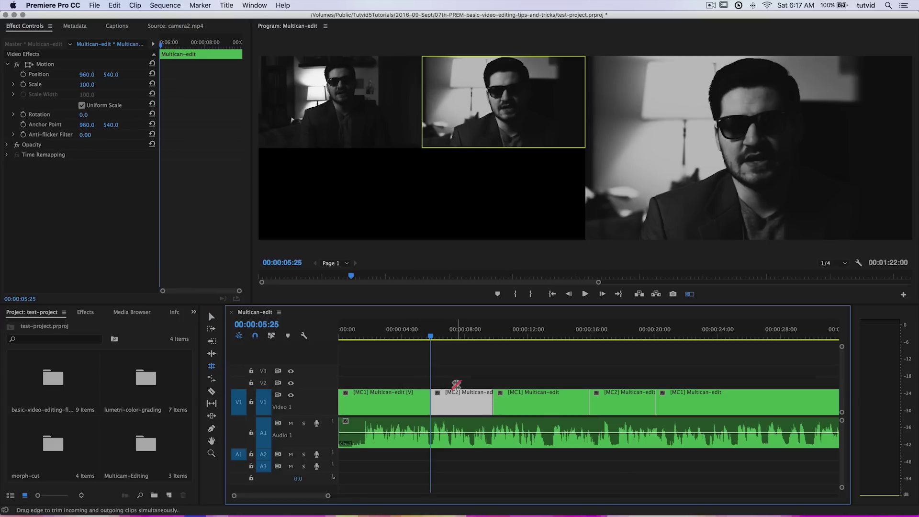
Roll the following cut back to camera 1 later, adding a further 18 frames
left_click_drag(493, 407, 613, 402)
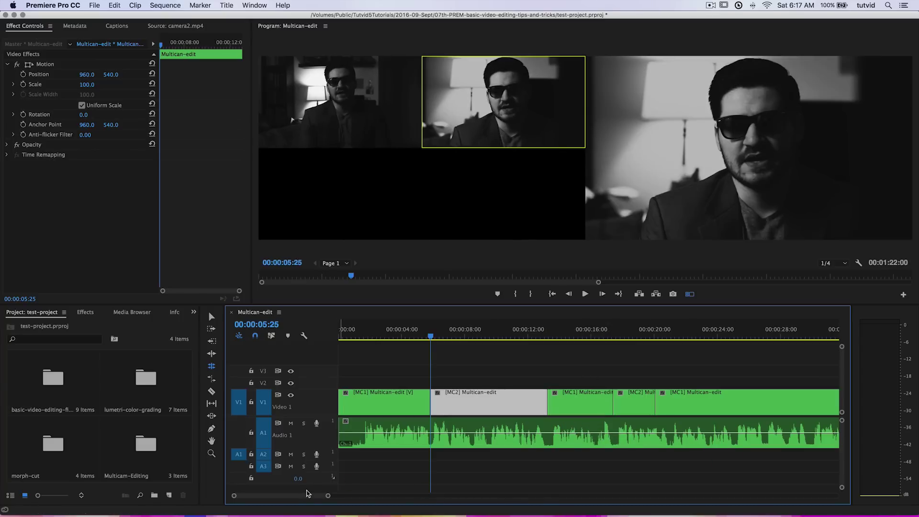
scroll(307, 493, "down", 3)
left_click_drag(577, 402, 590, 402)
scroll(306, 497, "up", 3)
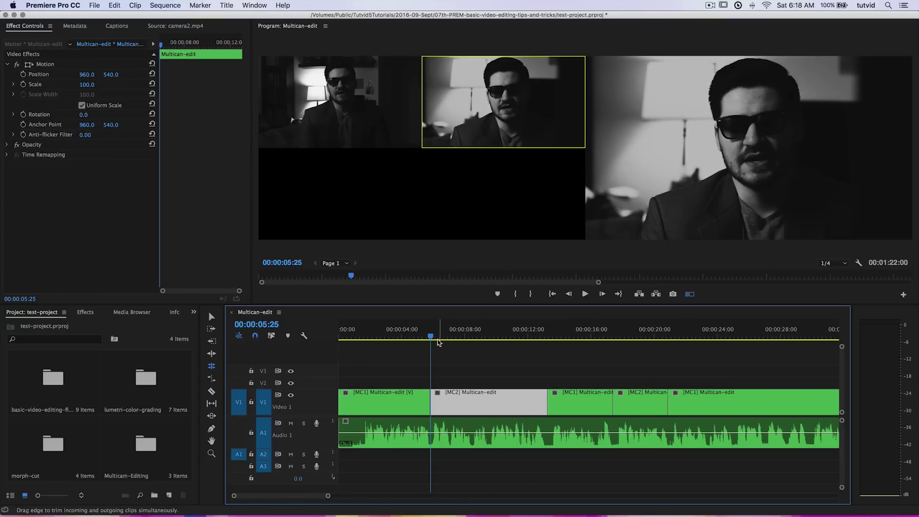
Play back the adjusted cuts and scrub around 00:00:08:09 to review them
key("space")
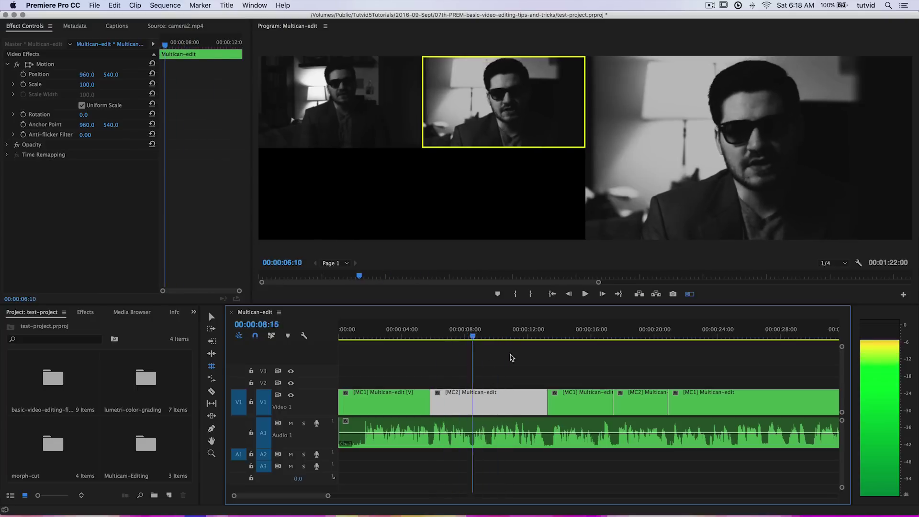
left_click(471, 341)
mouse_move(471, 340)
left_mouse_down()
mouse_move(452, 339)
mouse_move(488, 339)
mouse_move(464, 348)
mouse_move(490, 359)
mouse_move(488, 335)
left_mouse_up()
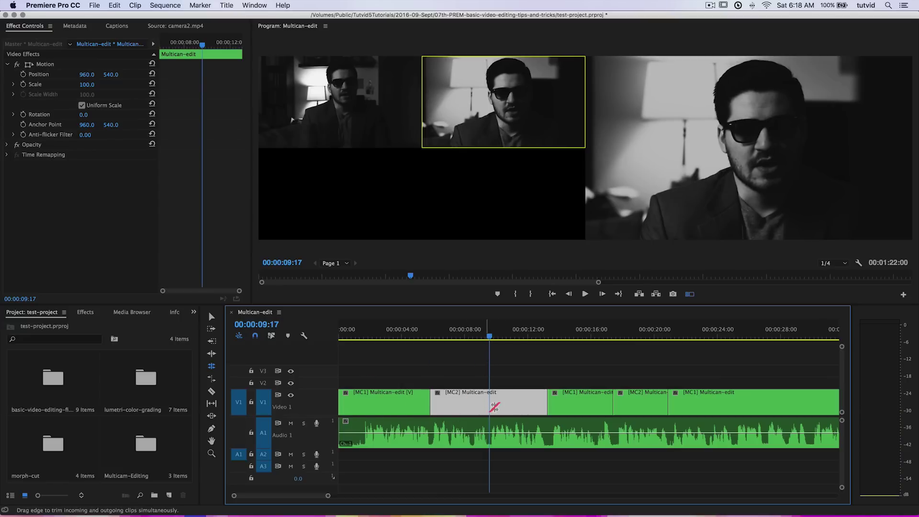
Select the second clip and try it on camera 1, then return it to camera 2
key("v")
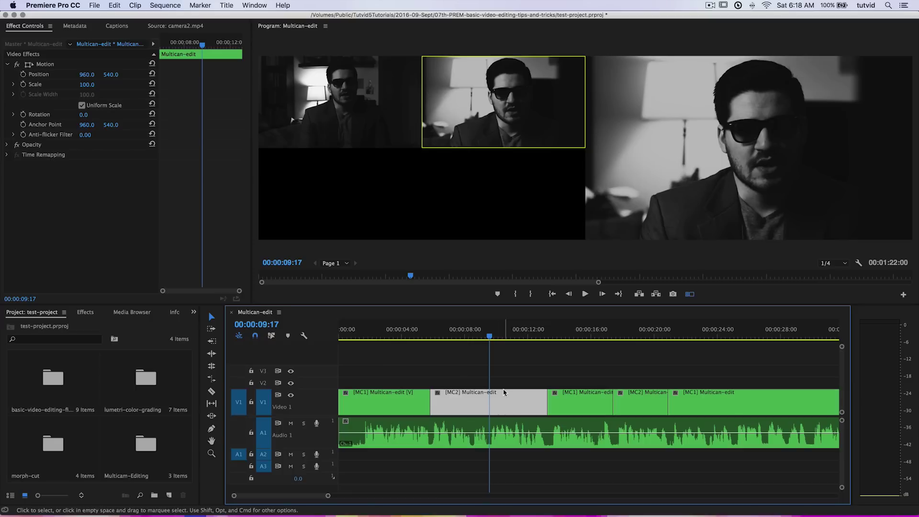
left_click(521, 379)
left_click(506, 399)
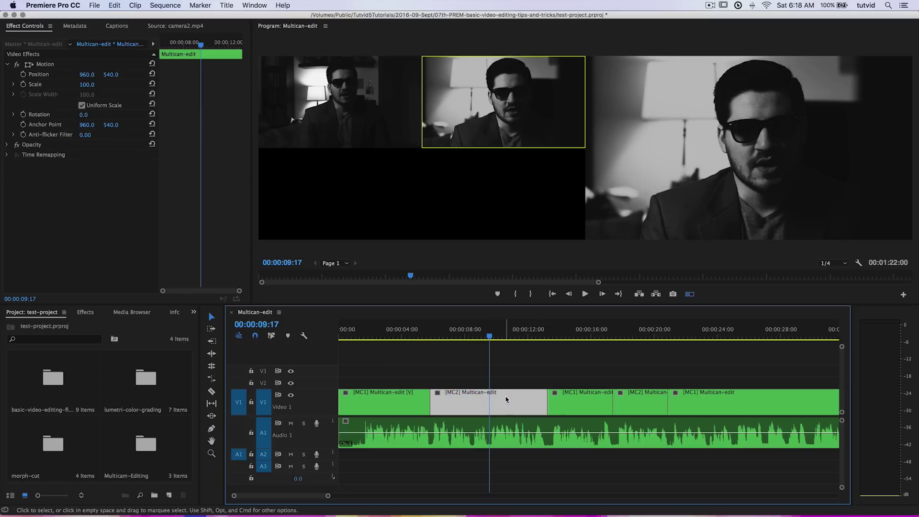
left_click(351, 98)
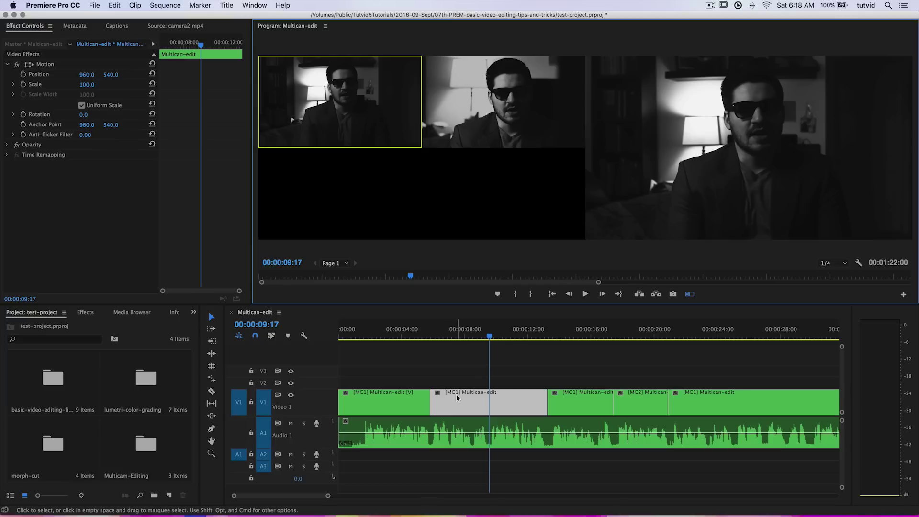
key("2")
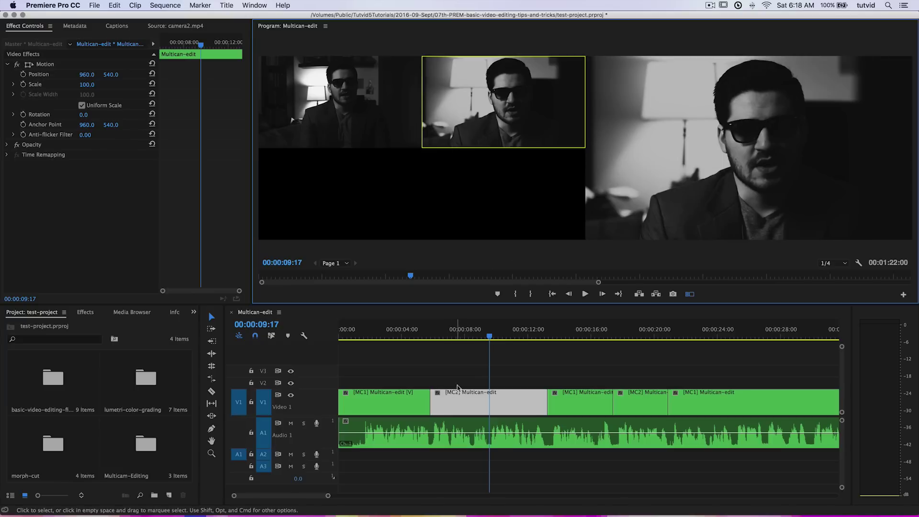
key("1")
mouse_move(478, 337)
left_mouse_down()
mouse_move(407, 337)
mouse_move(492, 337)
mouse_move(472, 339)
left_mouse_up()
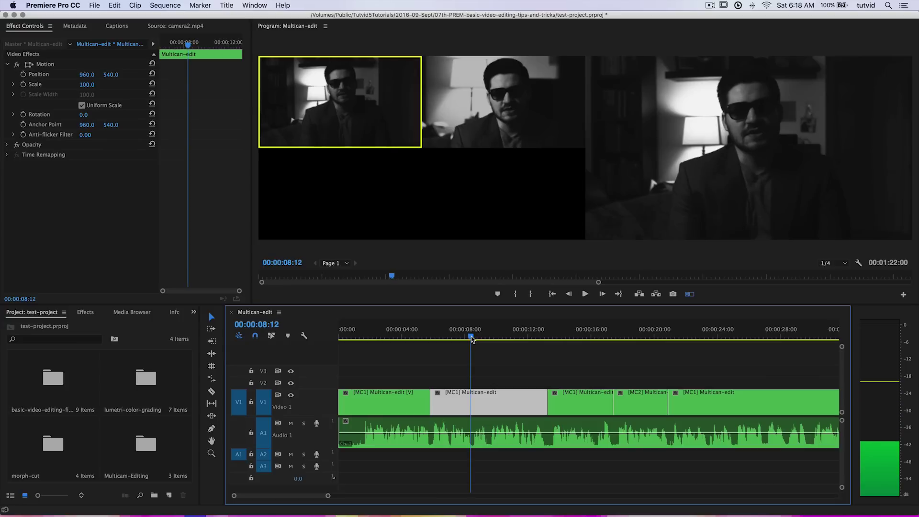
left_click(514, 131)
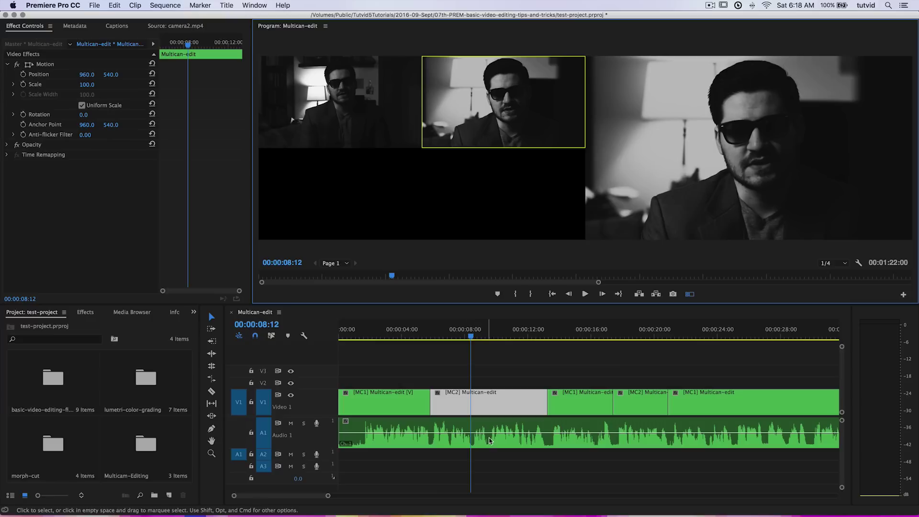
Insert a camera 1 shot from 00:00:08:14 to 00:00:09:17 inside the camera 2 stretch
left_click_drag(472, 339, 469, 341)
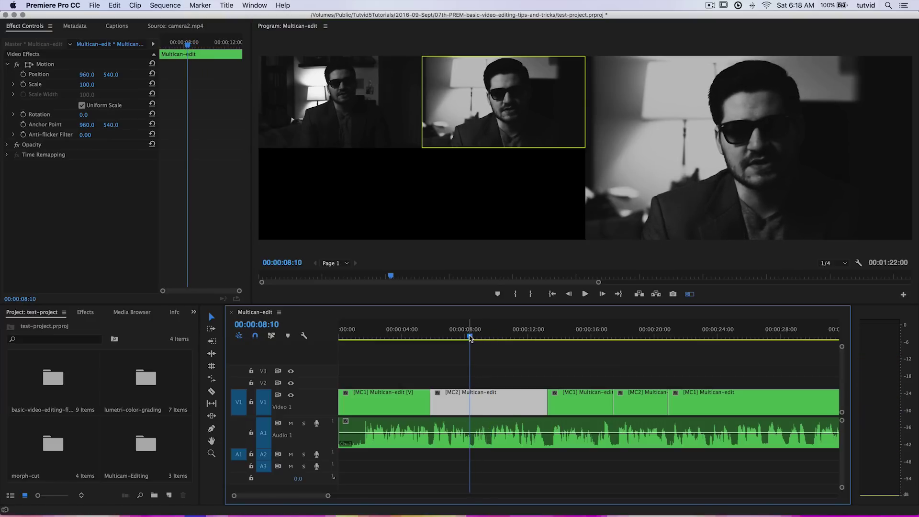
left_click(472, 339)
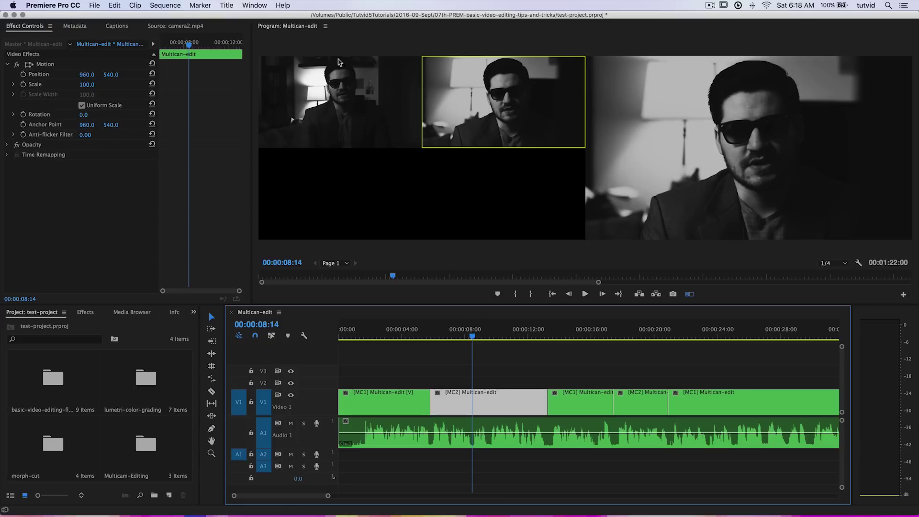
left_click(347, 98)
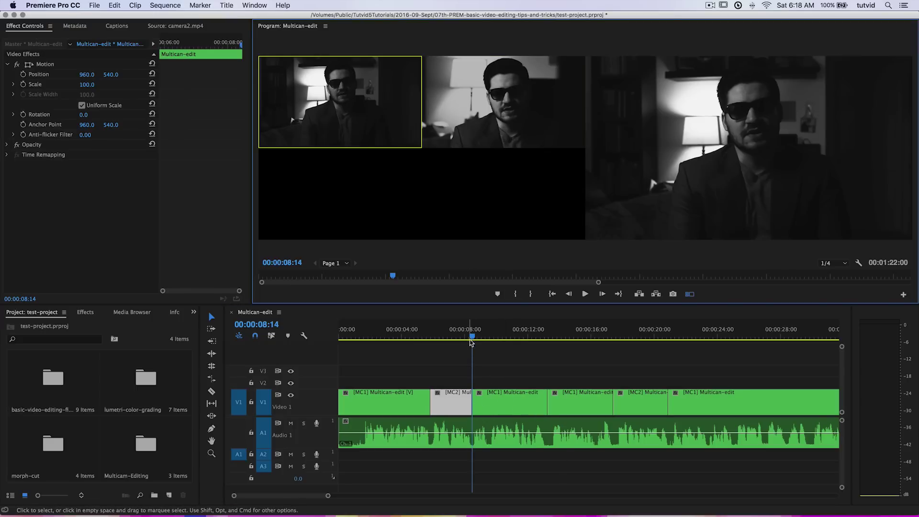
left_click_drag(472, 341, 490, 339)
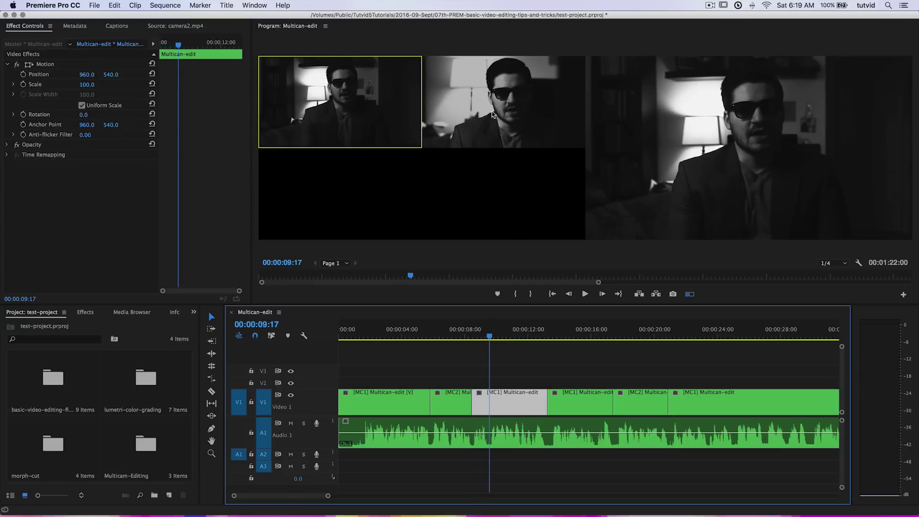
left_click(509, 106)
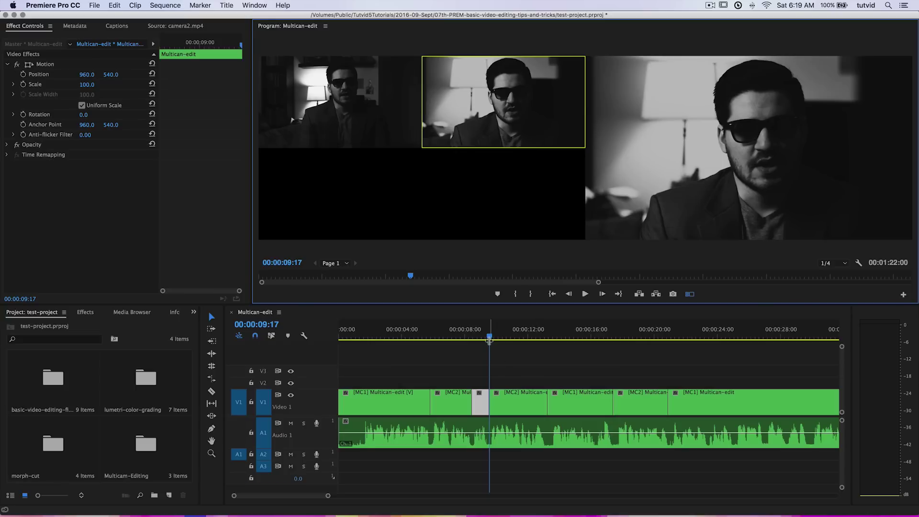
left_click(492, 338)
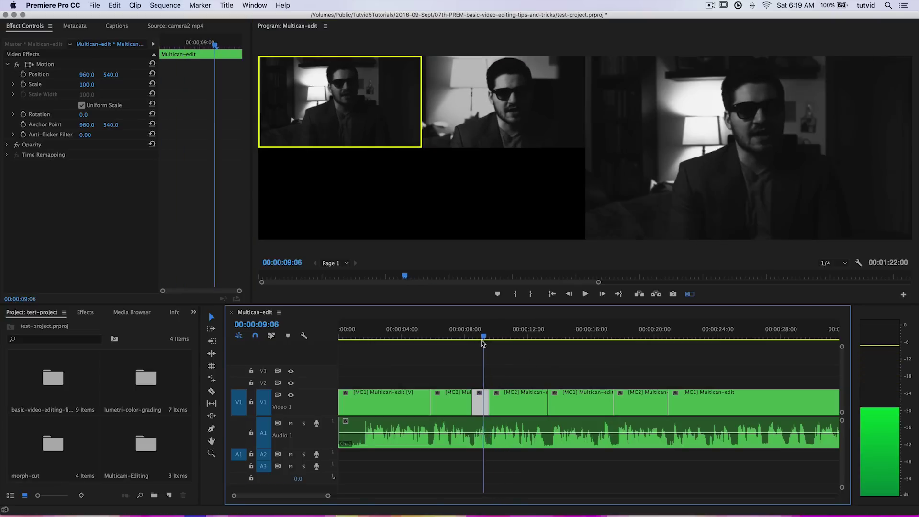